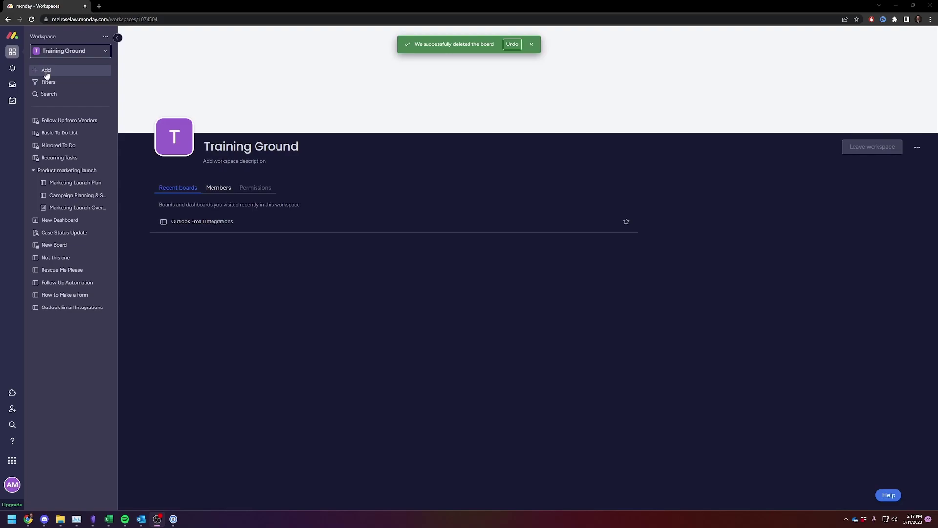
Step: Create a new main board named Outlook Calendar in Training Ground
click(47, 71)
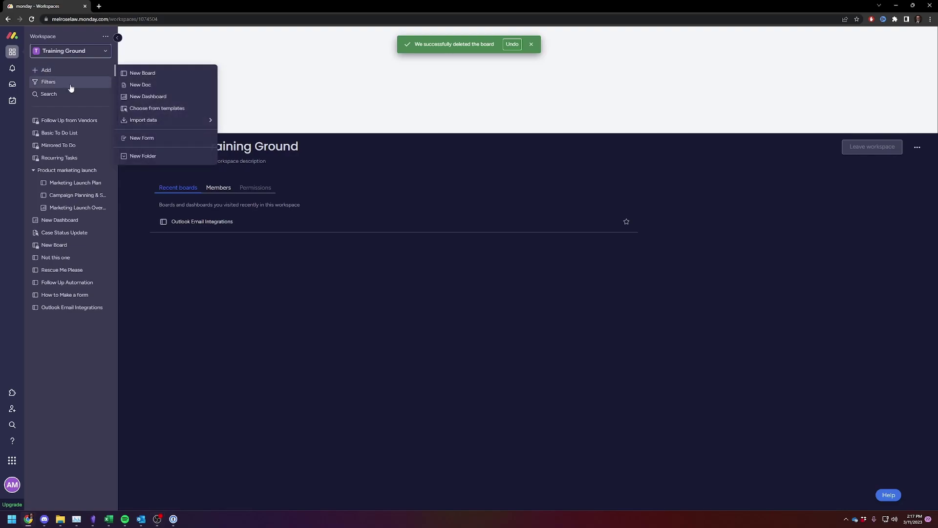
click(153, 72)
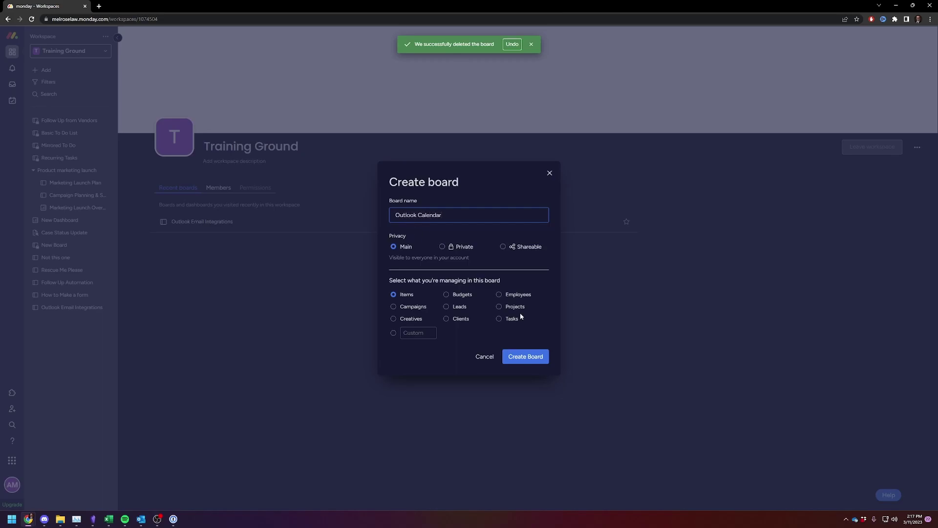
click(526, 356)
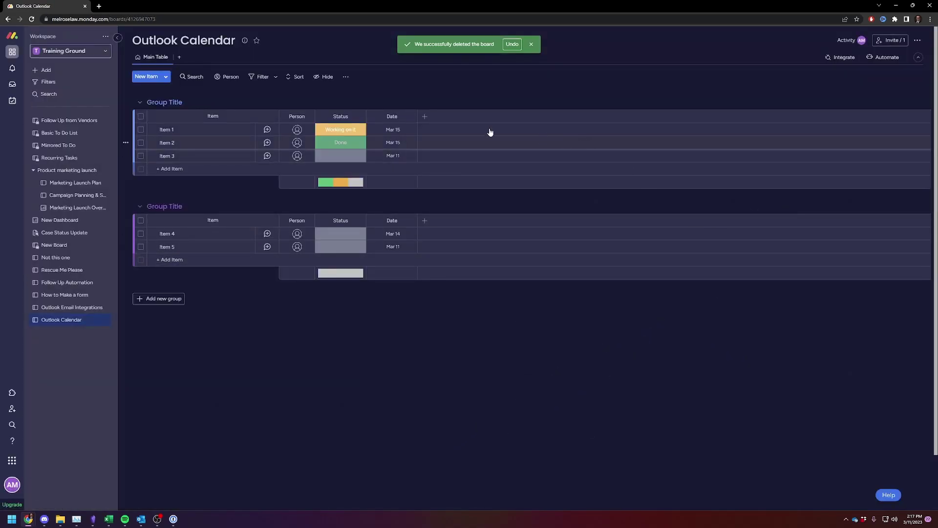
Step: Rename the first group to 'Created in Outlook'
click(172, 103)
double_click(171, 103)
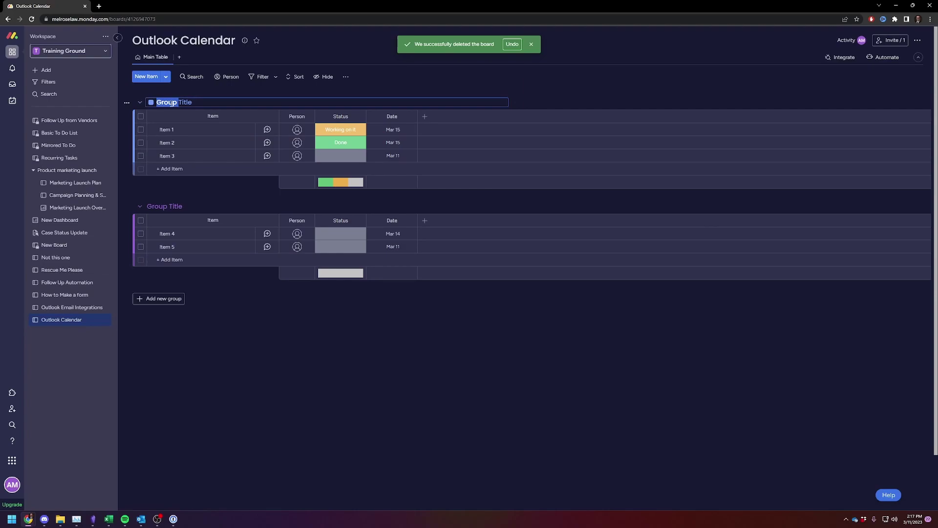
key(ctrl+a)
key(BackSpace)
text(Created)
text( on)
key(BackSpace)
key(BackSpace)
text(in Outlook)
key(Return)
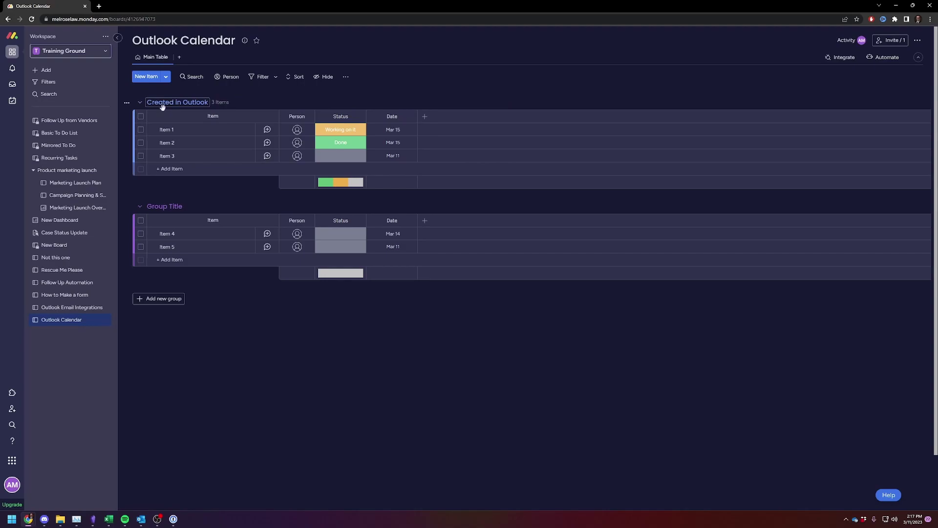
Step: Rename the second group to 'Created in Monday'
double_click(167, 206)
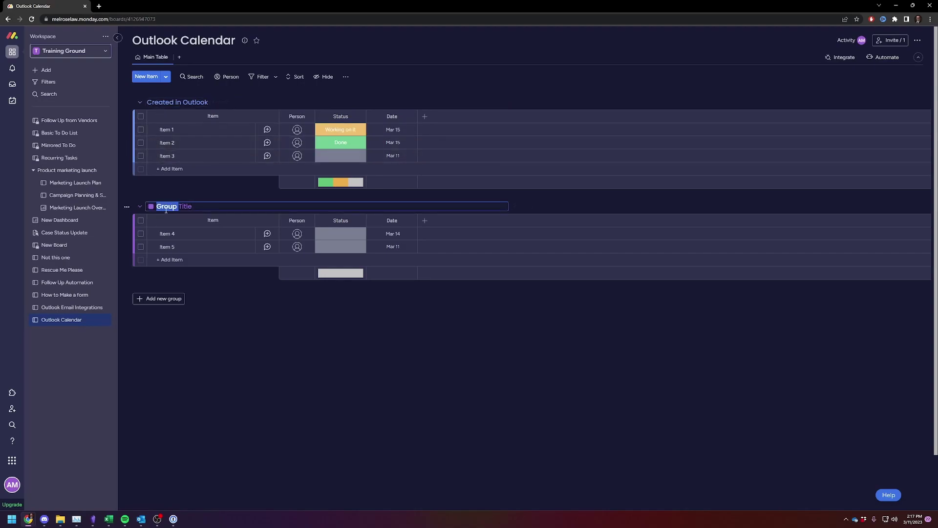
key(ctrl+a)
text(Created in Monday)
key(Return)
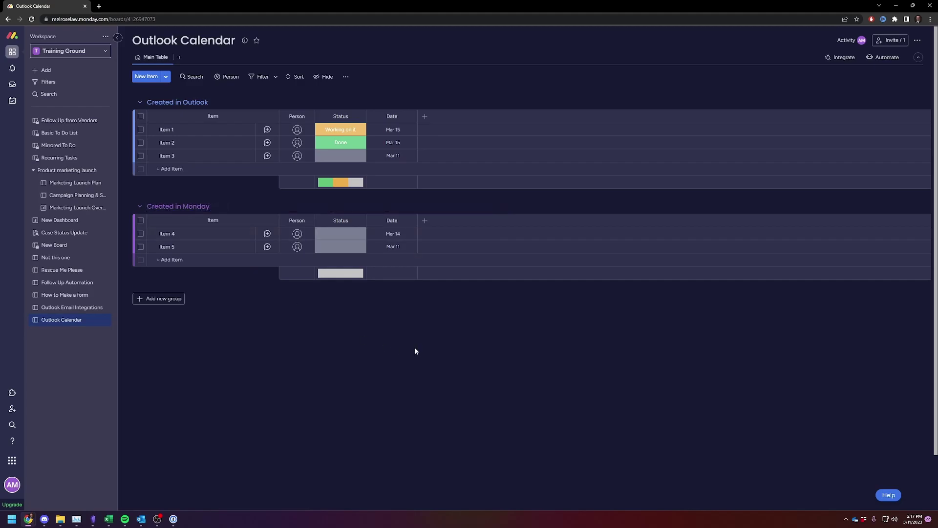
Step: Search the board's integrations for 'outlook' and view the Outlook Calendar recipes
click(839, 59)
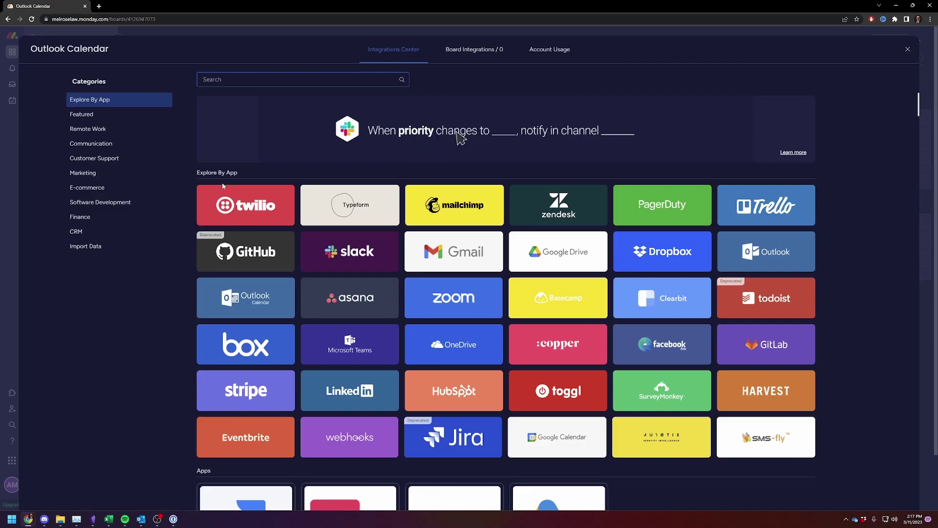
text(outlook)
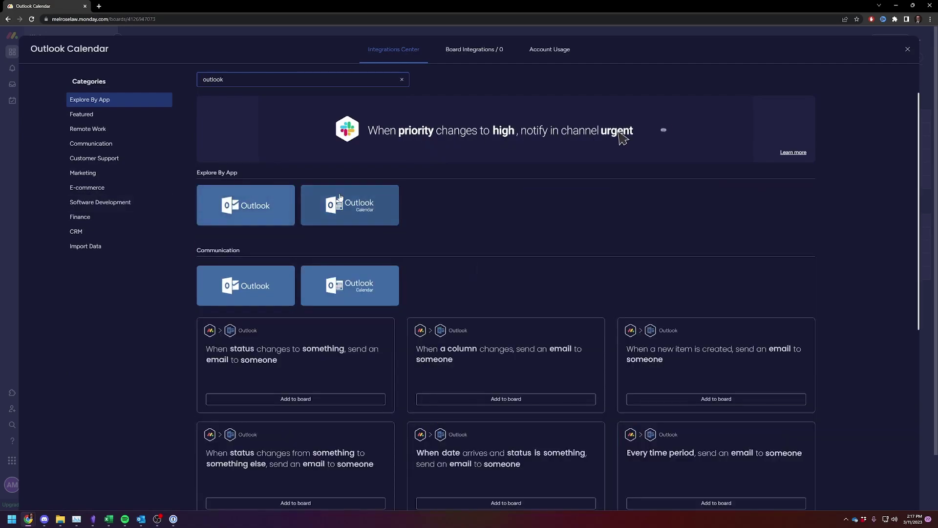
click(375, 275)
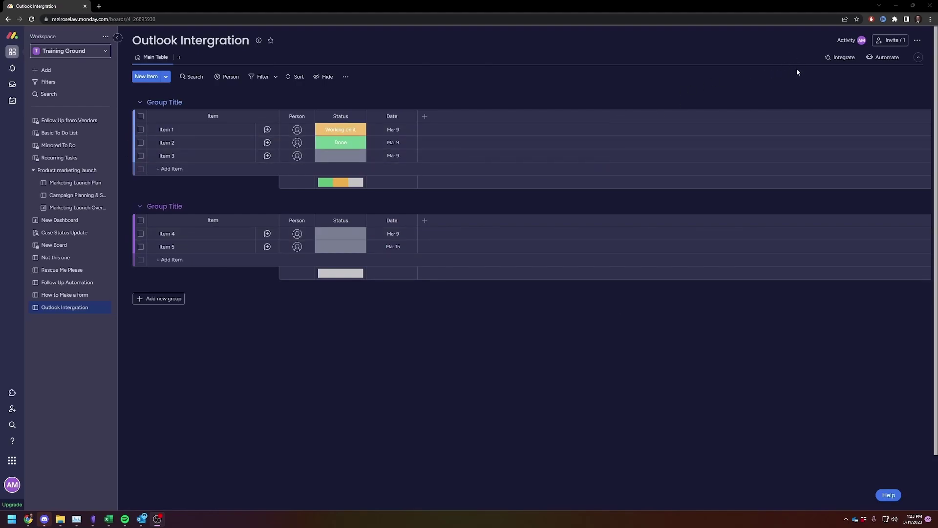
Step: Choose the Outlook recipe 'when a new item is created, send an email'
click(839, 58)
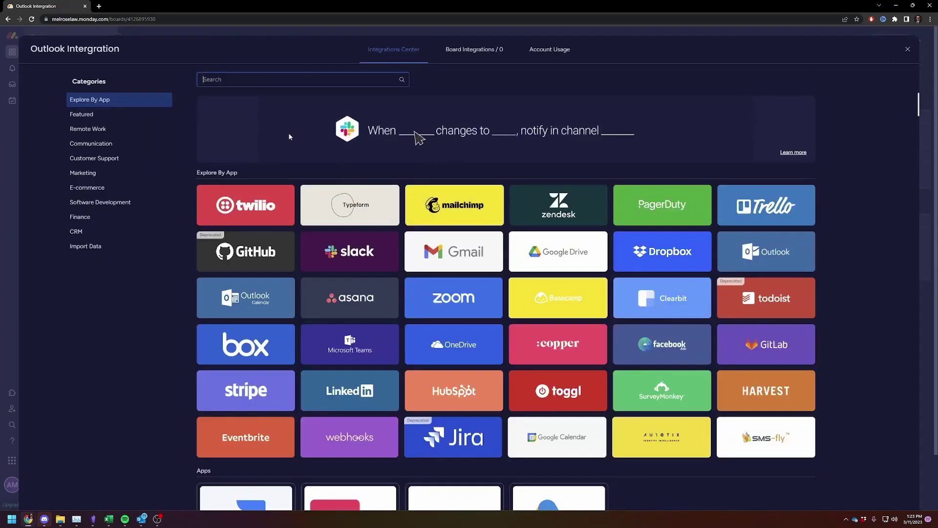
text(outloo)
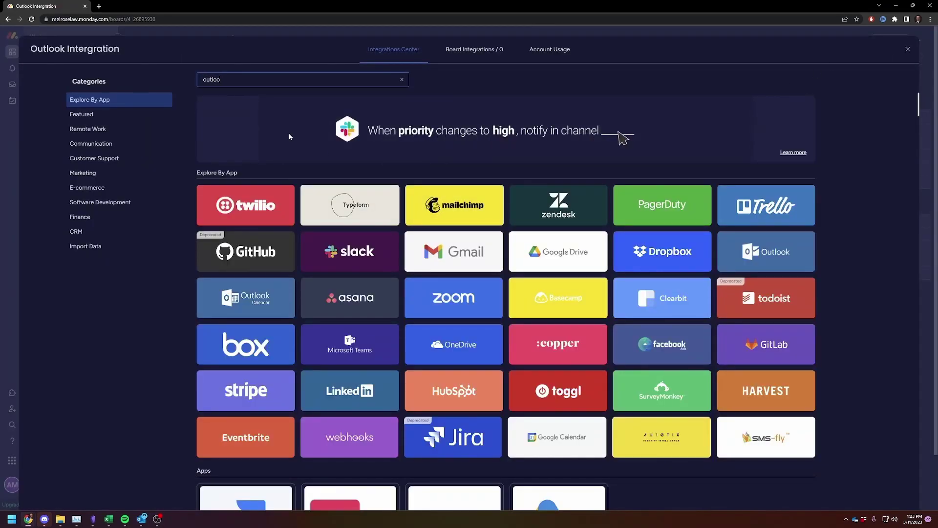
text(k)
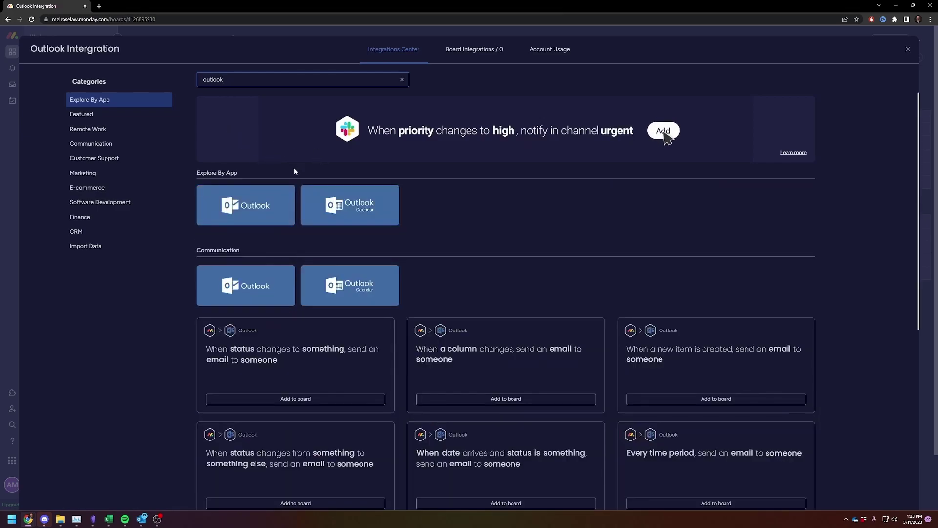
click(281, 211)
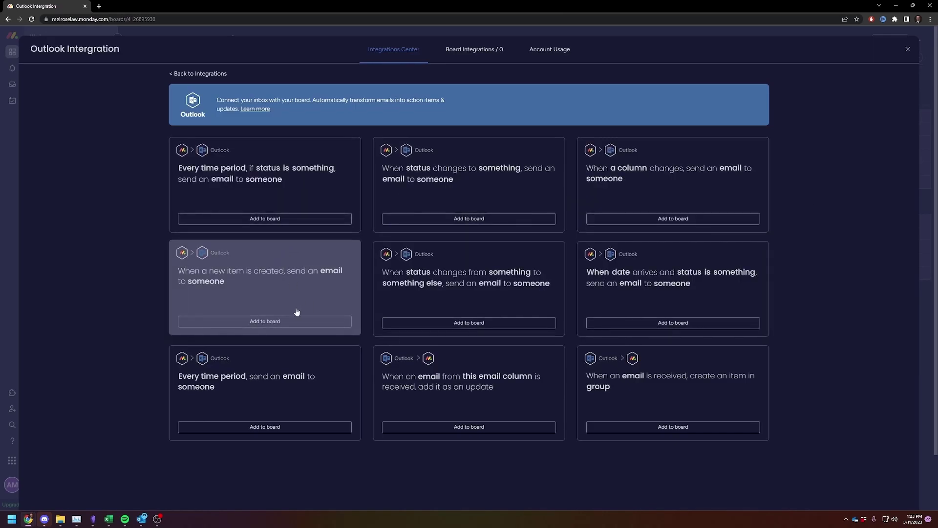
click(266, 281)
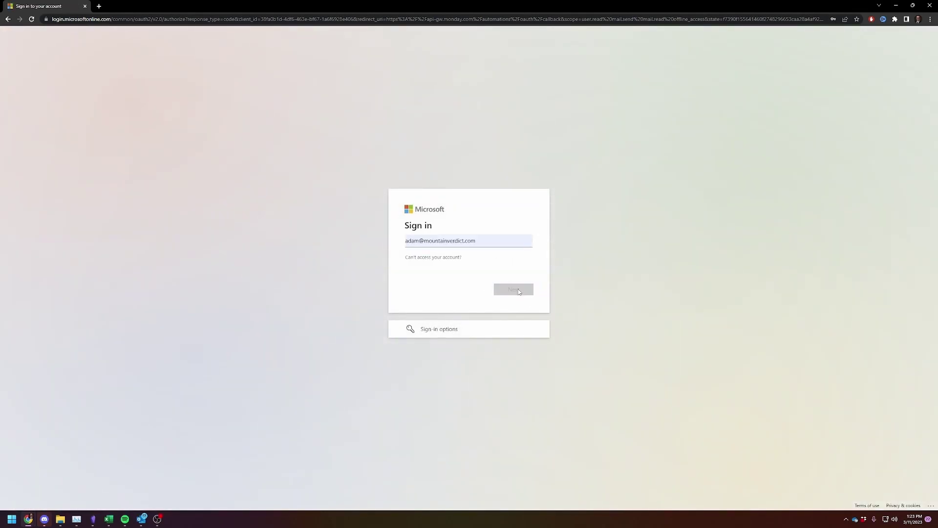
Step: Sign in to the Outlook account with its password and accept monday.com's permissions
click(524, 309)
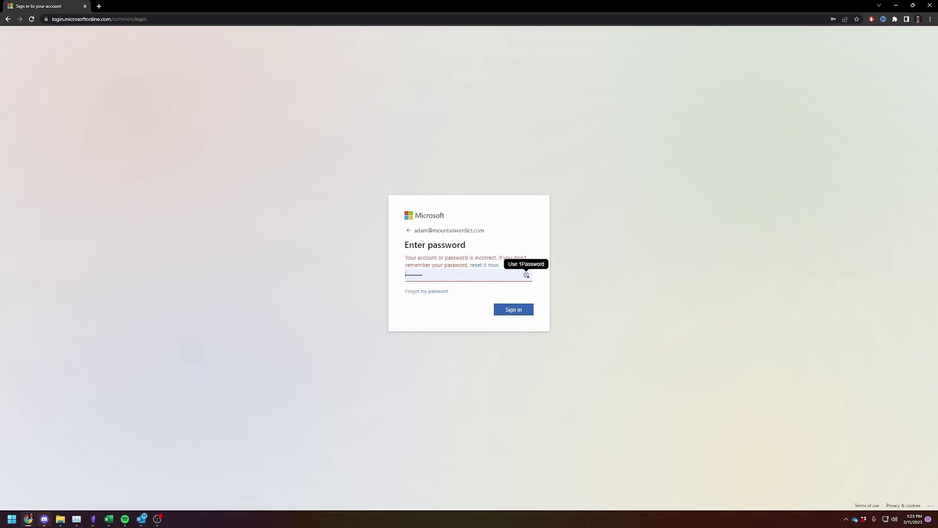
key(Return)
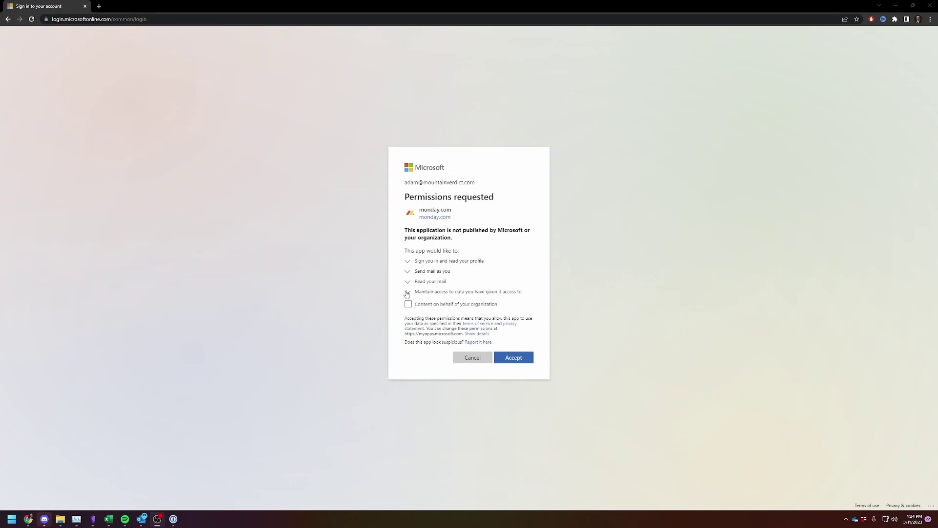
click(513, 358)
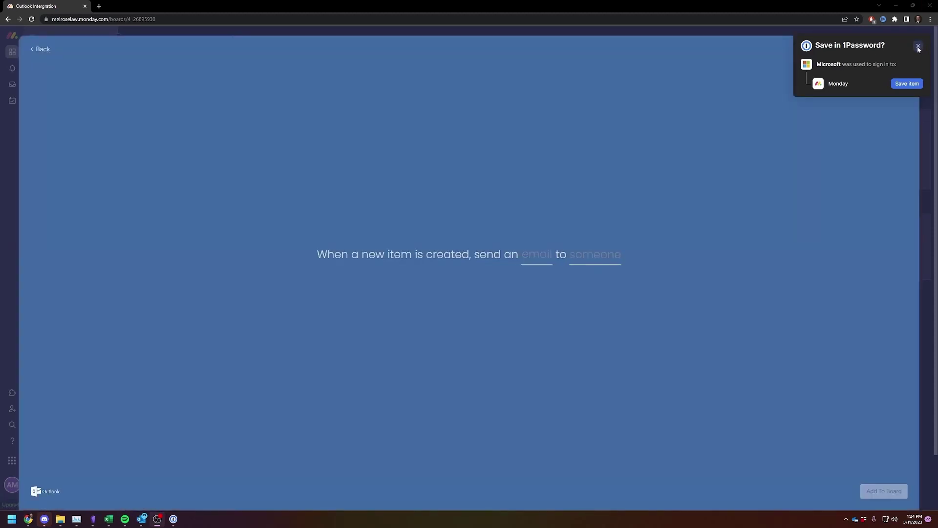
Step: Dismiss the 1Password save-password prompt
click(919, 47)
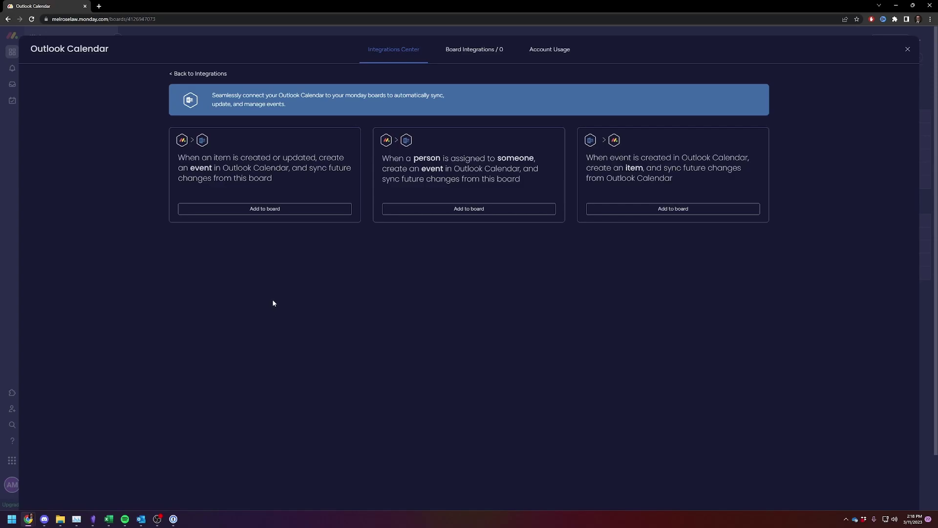
Step: Add the item-to-event recipe with the connected account, mapping Start time to Date and Subject to Name
click(236, 209)
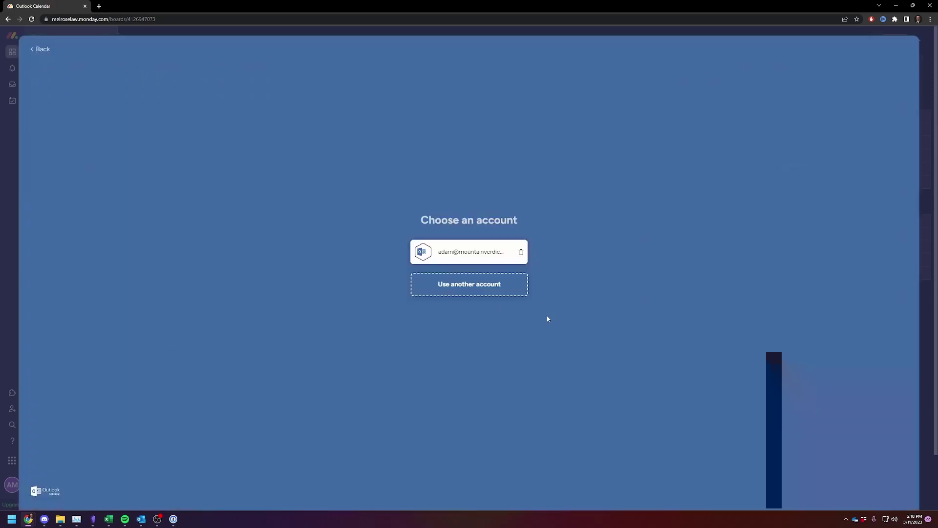
click(462, 251)
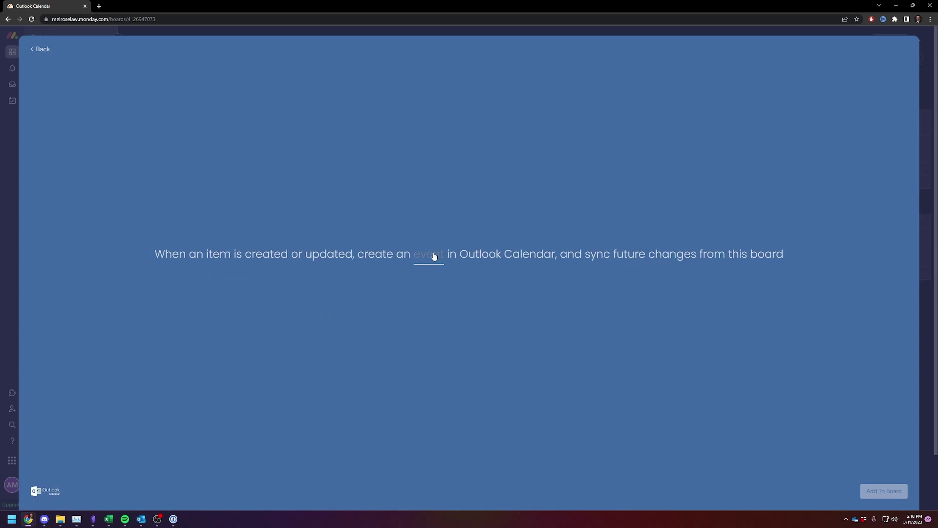
click(418, 258)
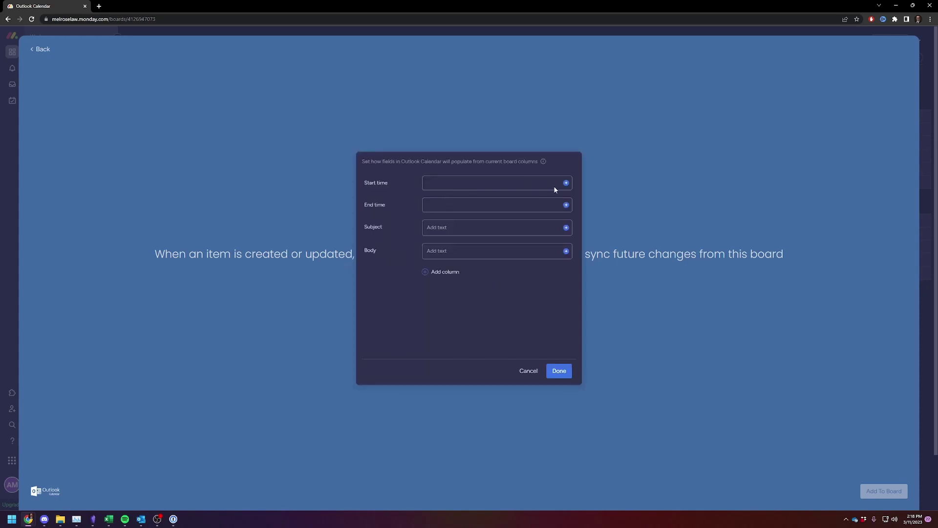
click(566, 183)
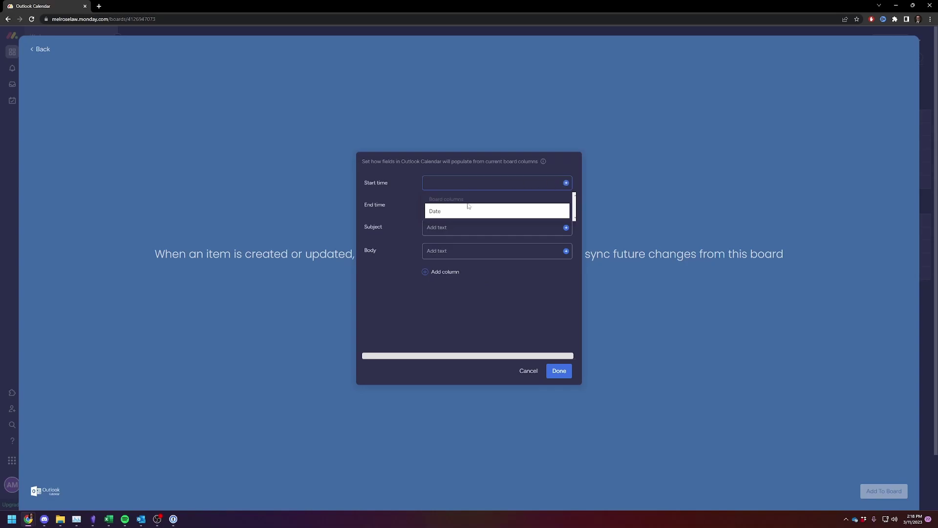
click(442, 212)
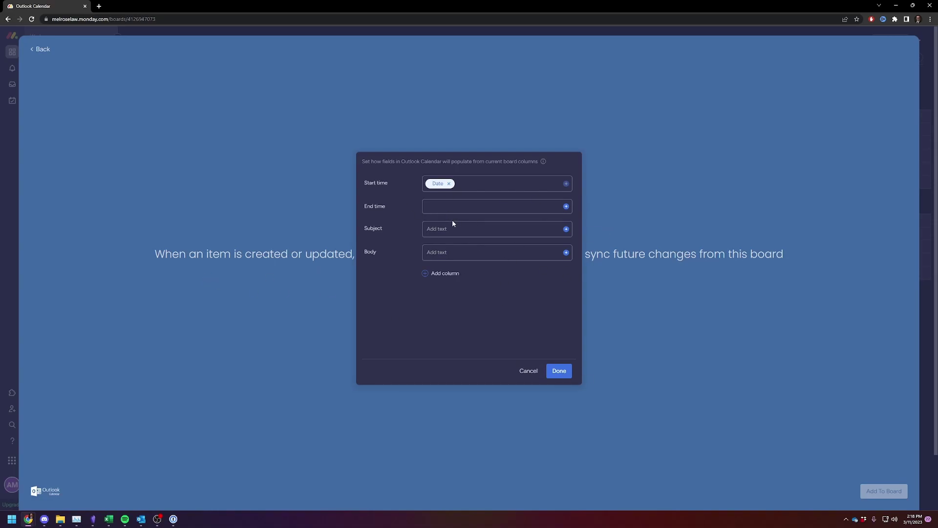
click(566, 229)
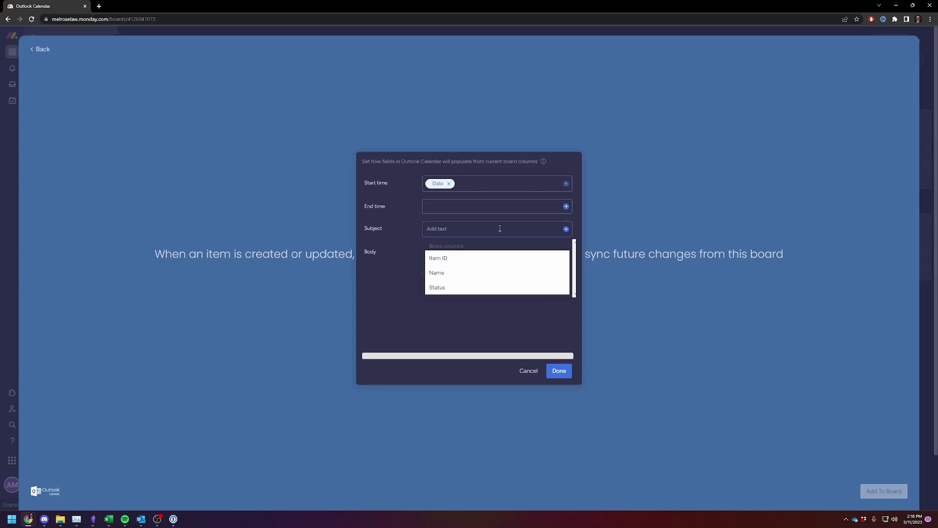
click(451, 276)
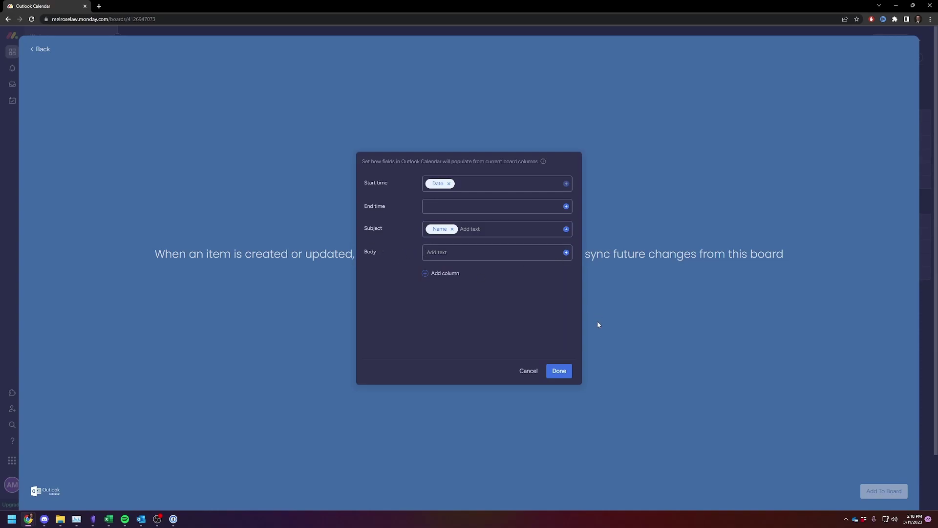
click(558, 371)
click(878, 488)
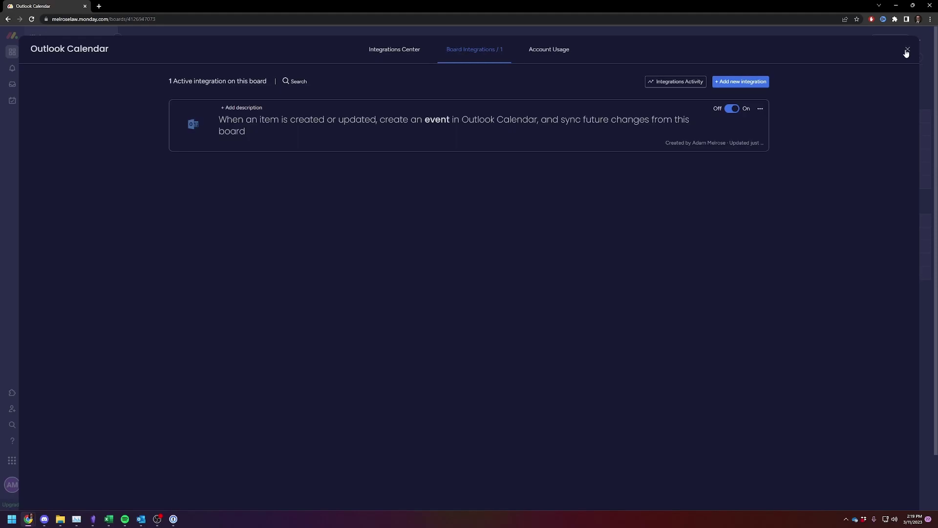
Step: Close the integrations panel and delete Items 4 and 5 from the Created in Monday group
click(906, 51)
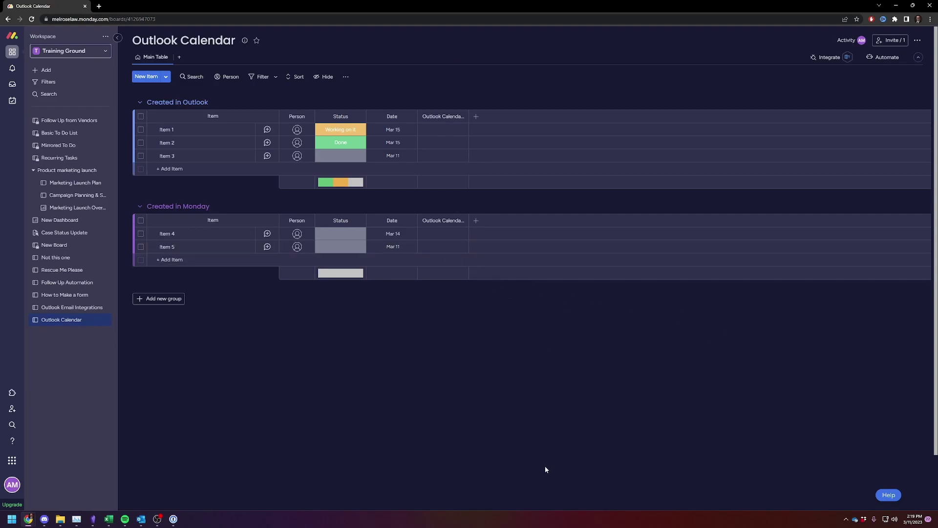
click(185, 260)
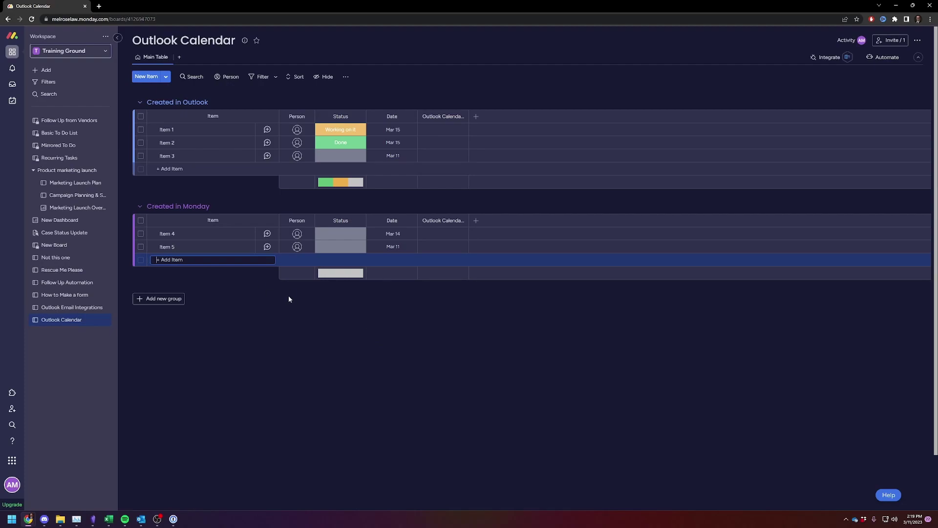
click(140, 247)
click(141, 233)
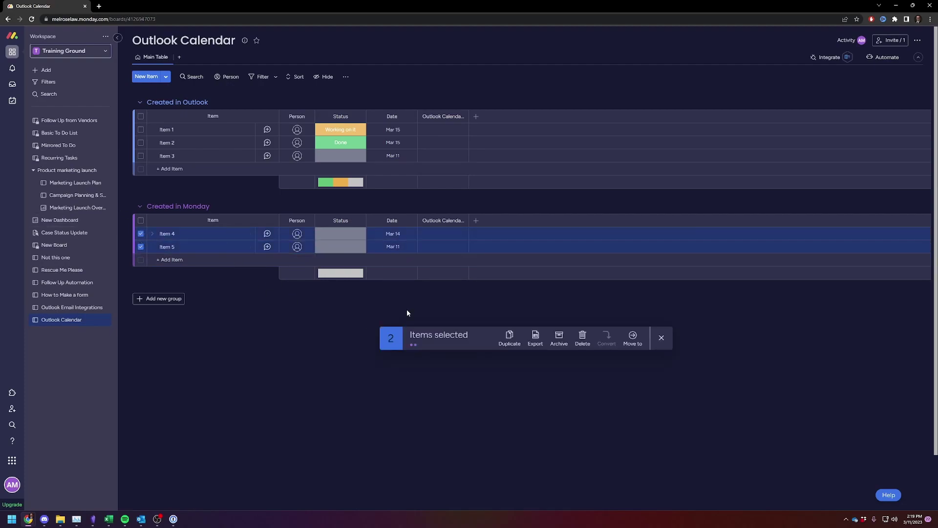
click(582, 339)
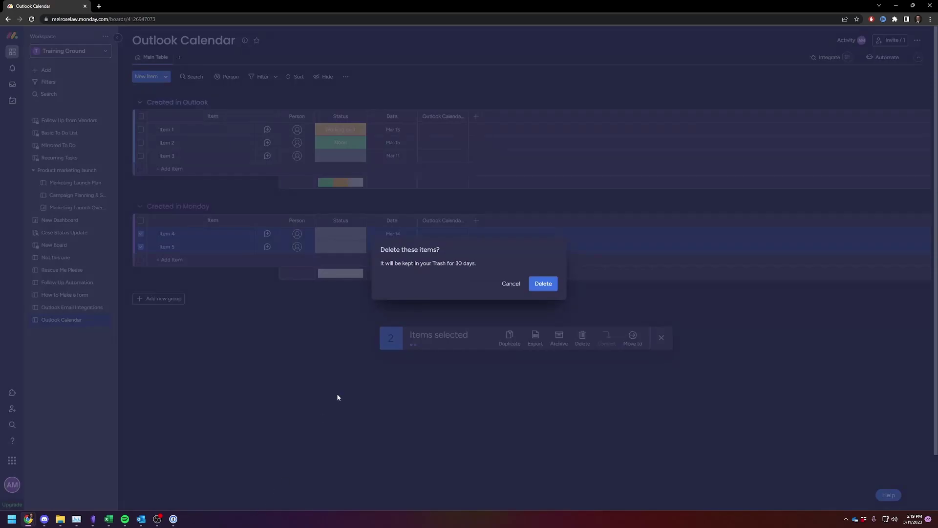
click(558, 285)
click(177, 234)
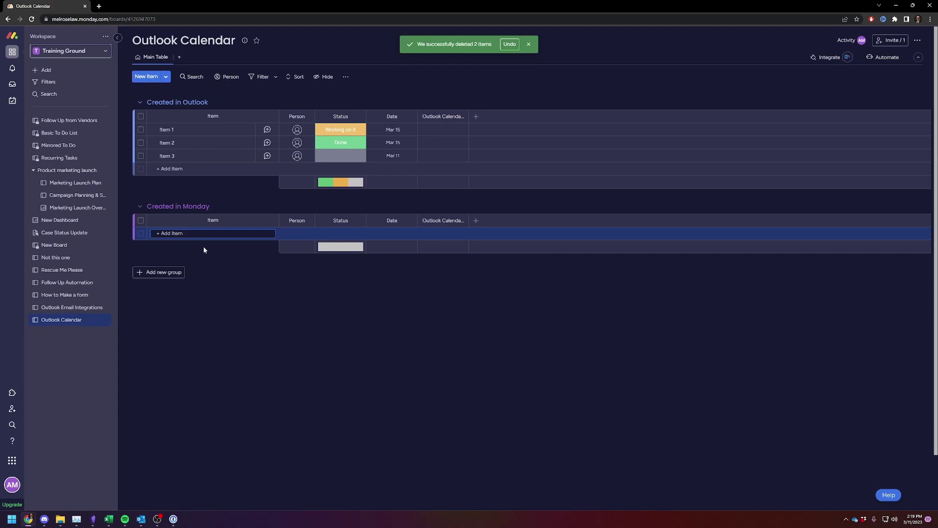
Step: Add the item 'Important Deadline that is due' dated April 12, 2023
text(Important Deadline that is due)
click(273, 286)
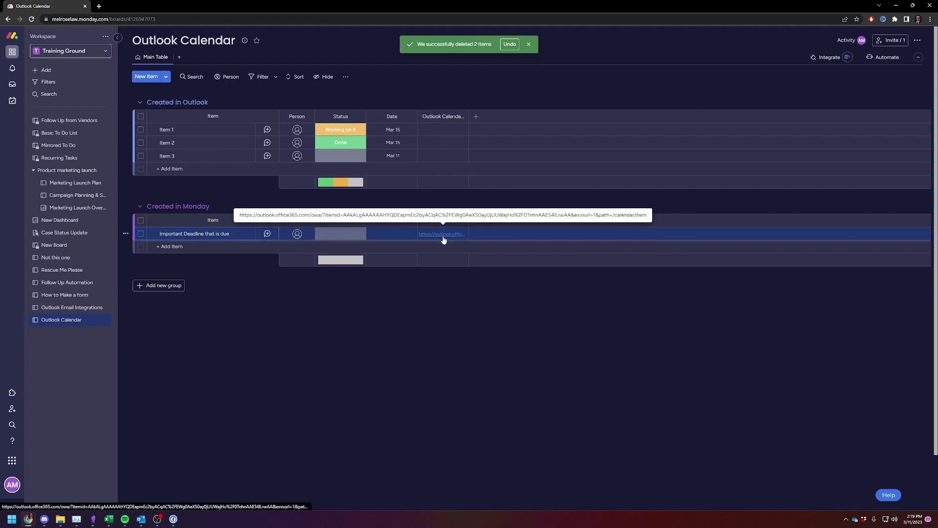
click(389, 235)
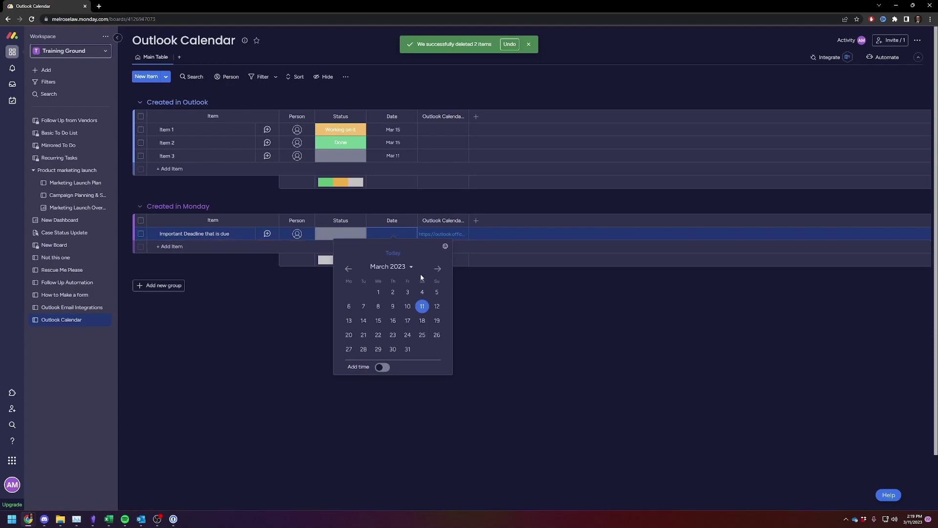
click(437, 270)
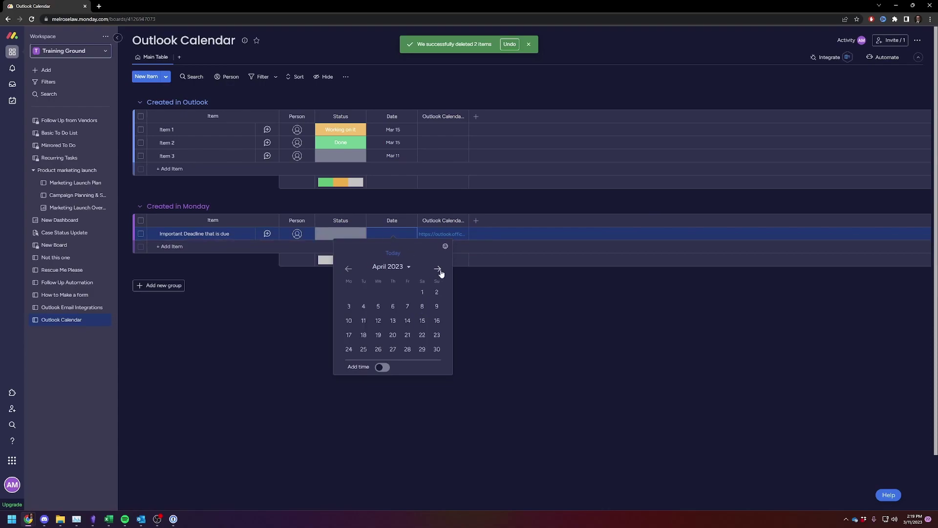
click(379, 321)
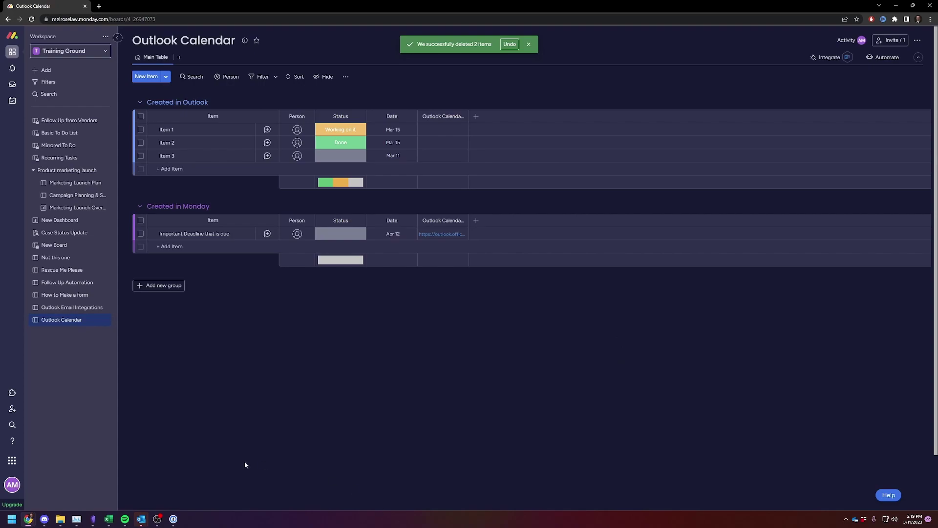
mouse_move(140, 519)
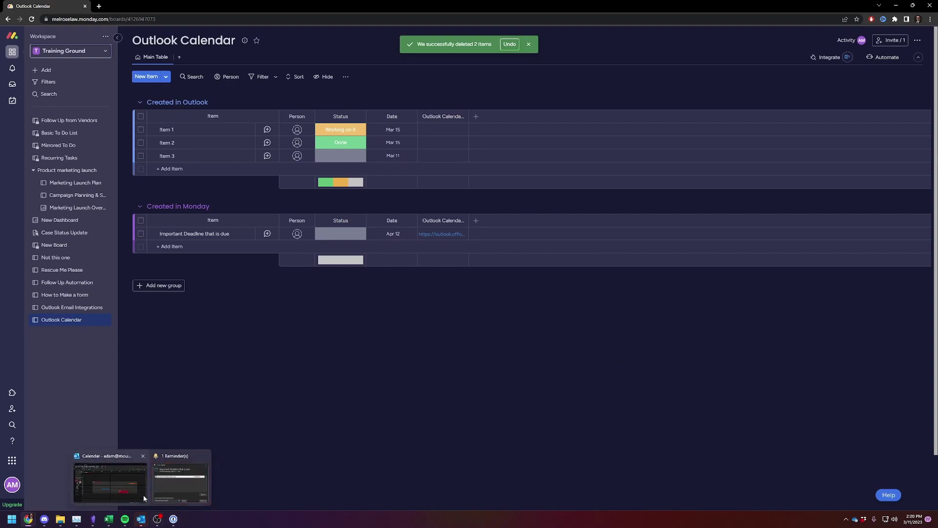
click(122, 489)
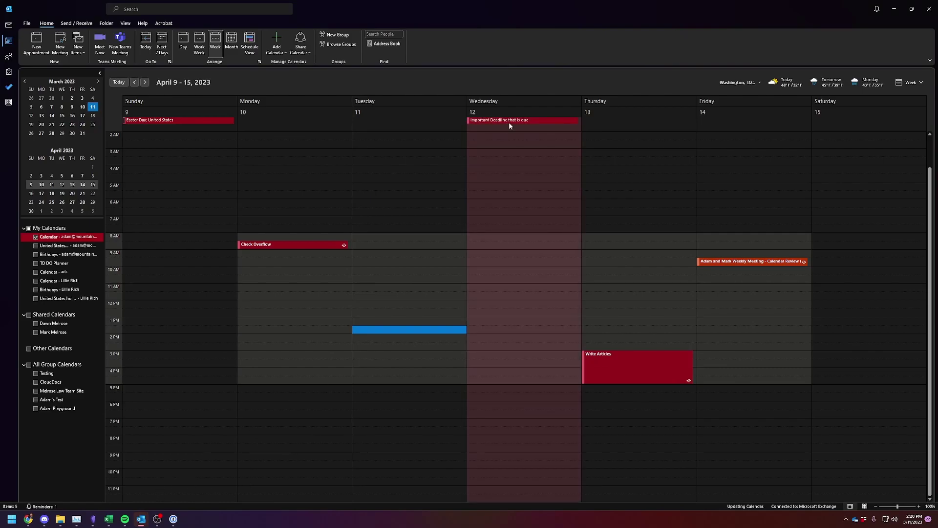
mouse_move(530, 122)
mouse_move(27, 519)
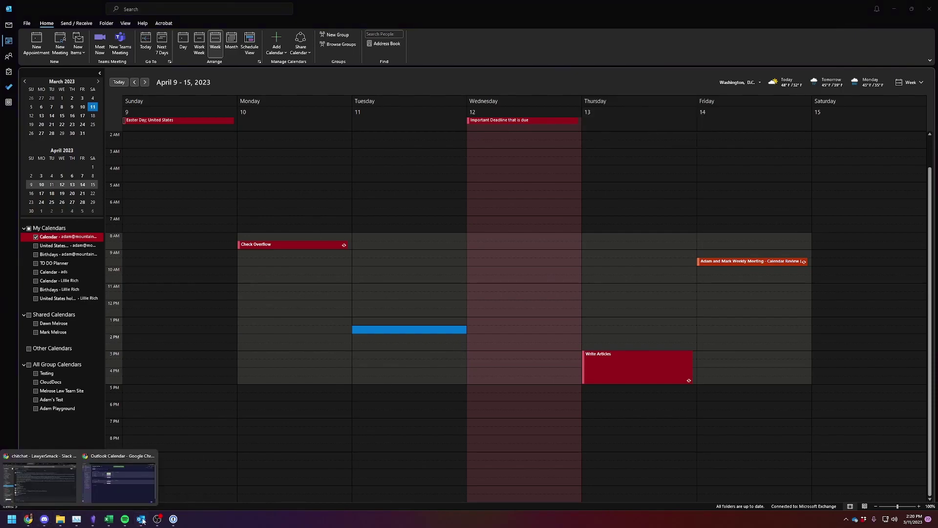
Step: Change the Important Deadline item's date from April 12 to April 11
click(119, 482)
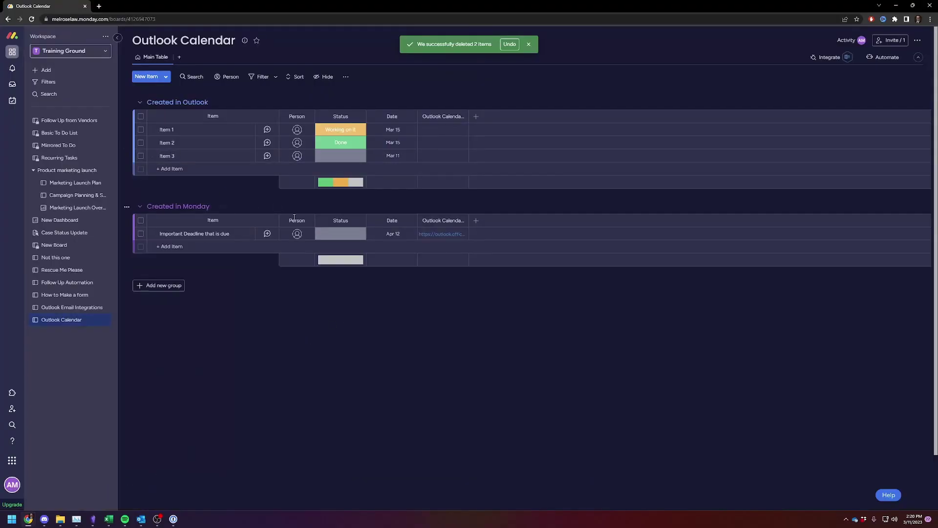
click(401, 234)
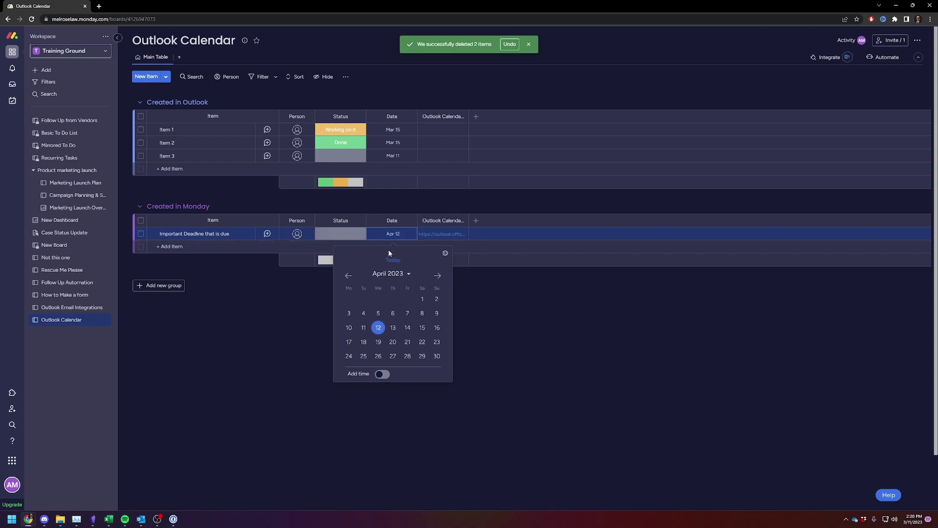
click(364, 328)
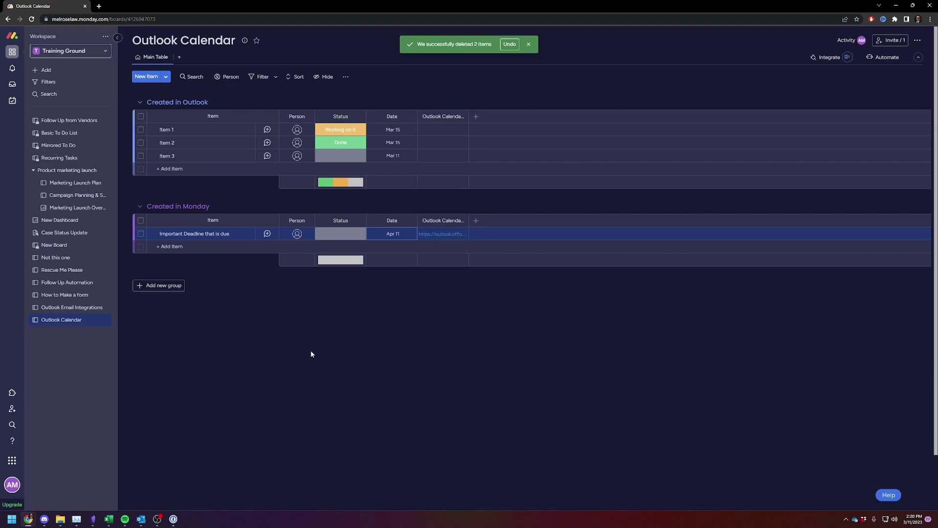
mouse_move(140, 519)
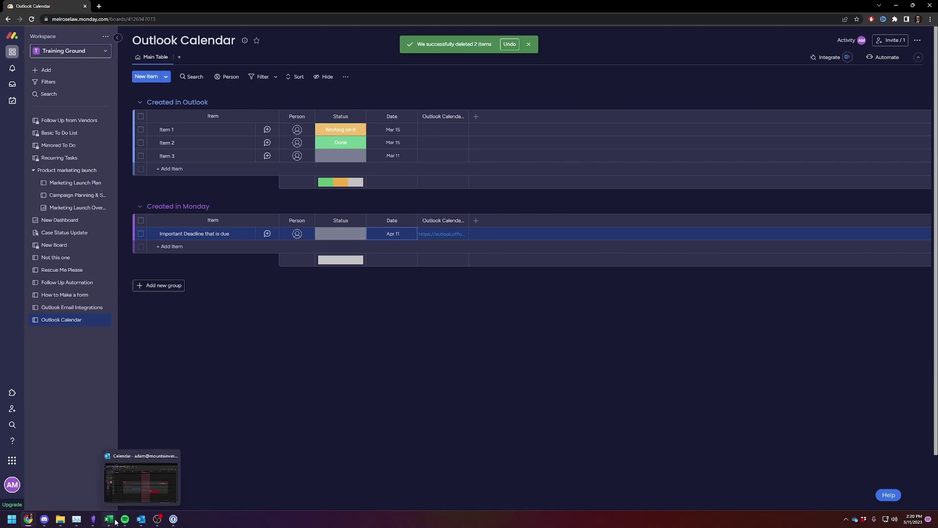
click(151, 484)
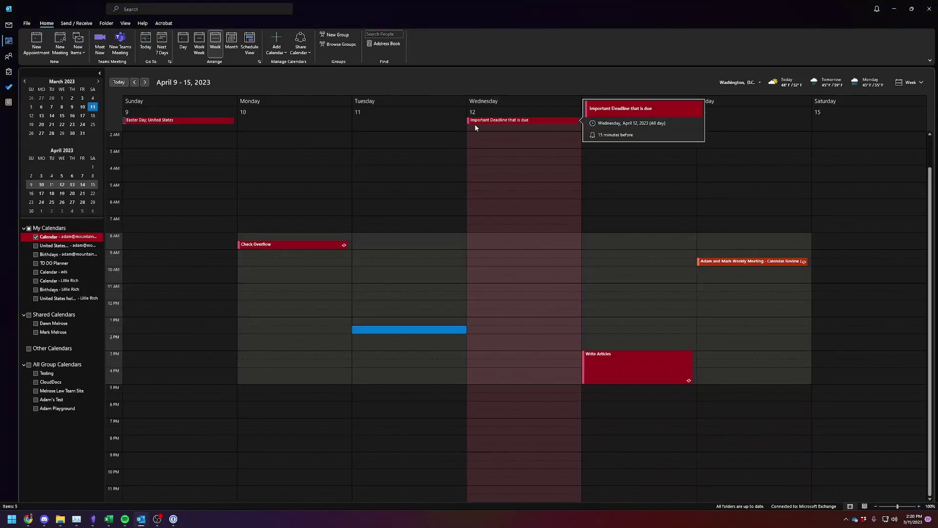
mouse_move(398, 118)
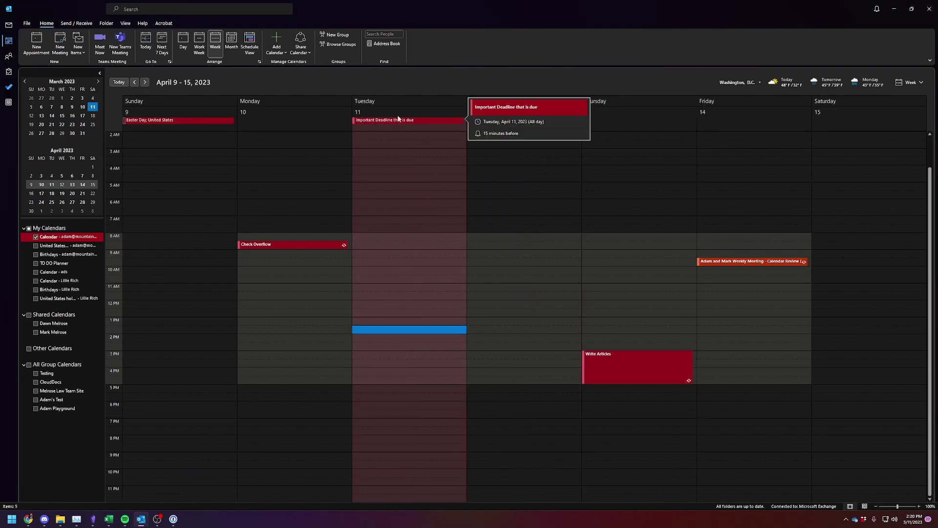
mouse_move(28, 519)
click(121, 478)
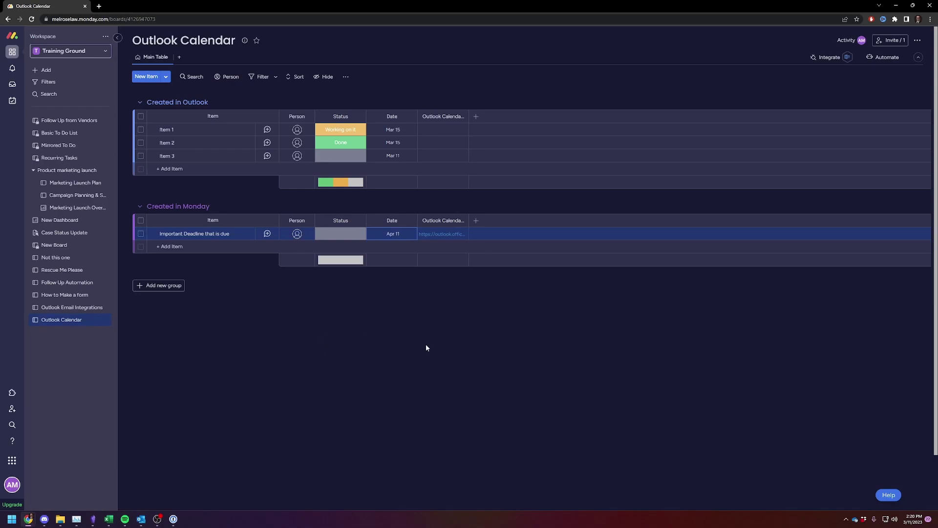
Step: Add a 09:00 AM time to the Important Deadline item's Apr 11 date
click(401, 234)
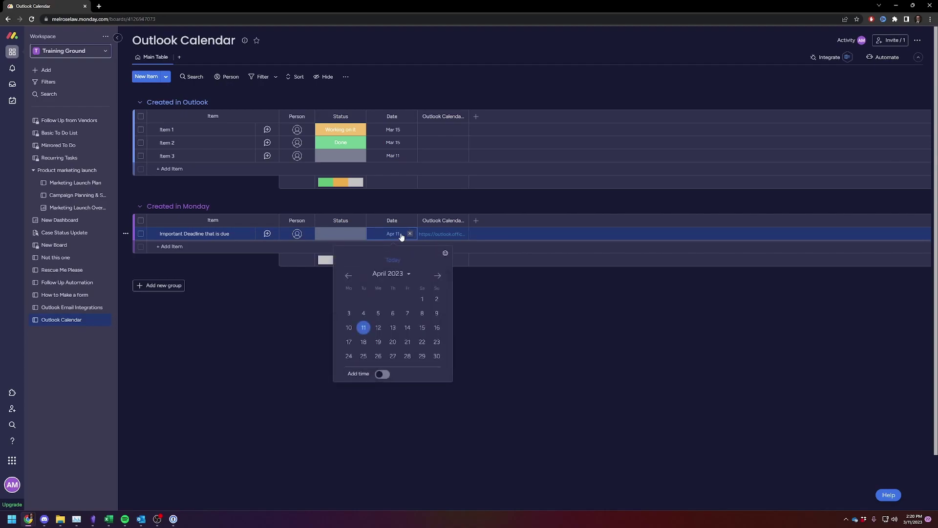
click(383, 377)
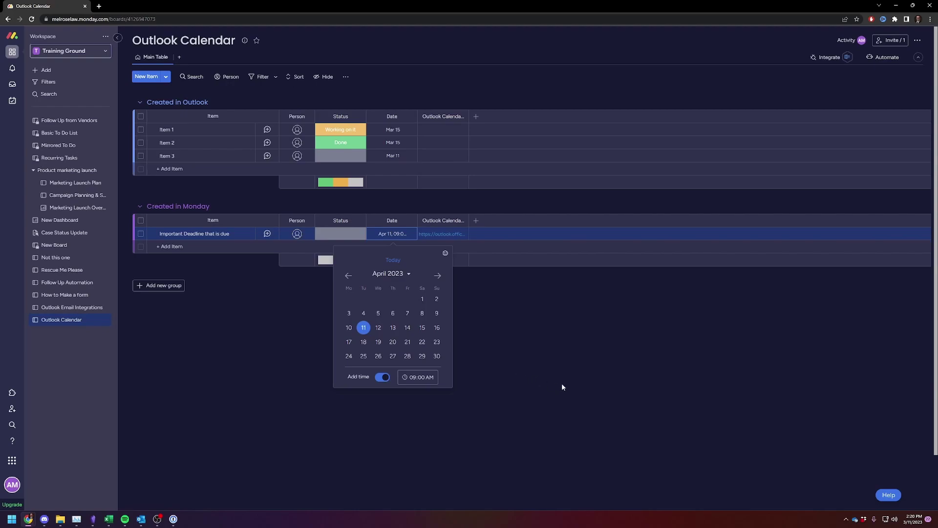
click(525, 378)
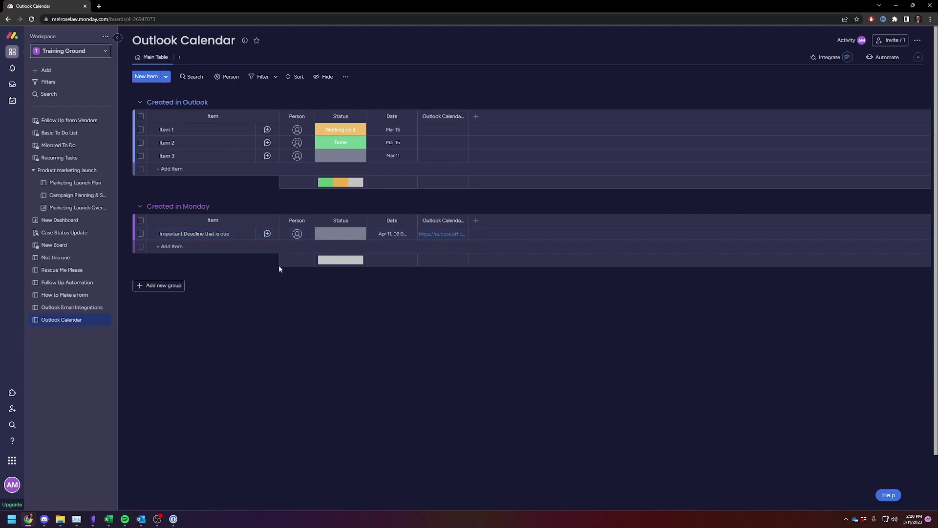
mouse_move(139, 523)
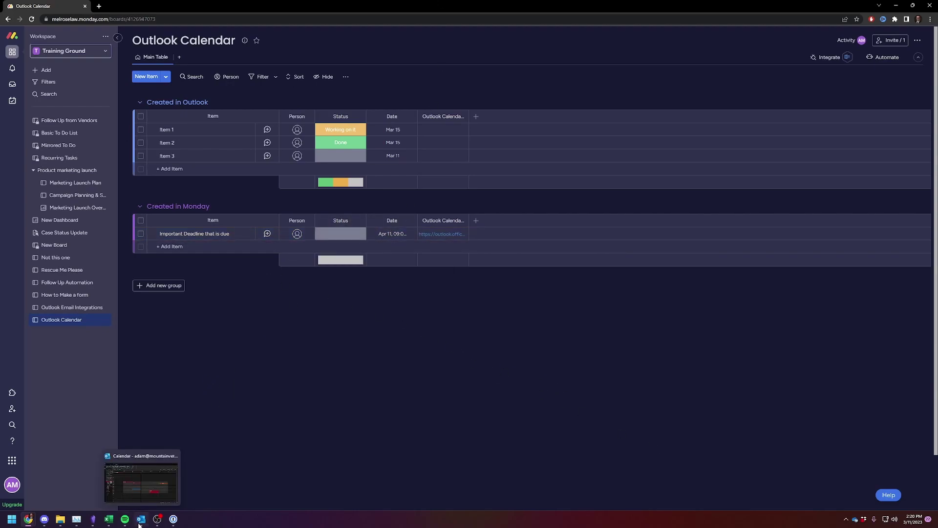
click(145, 496)
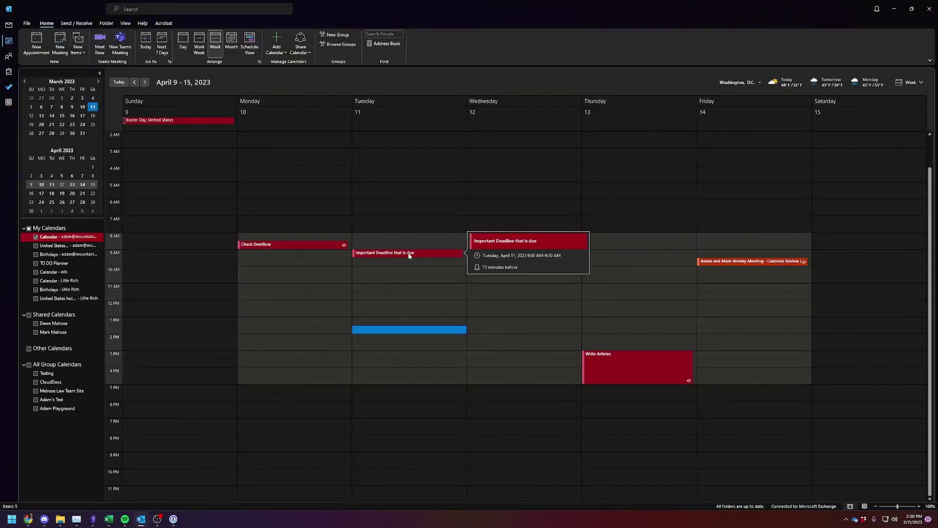
click(144, 520)
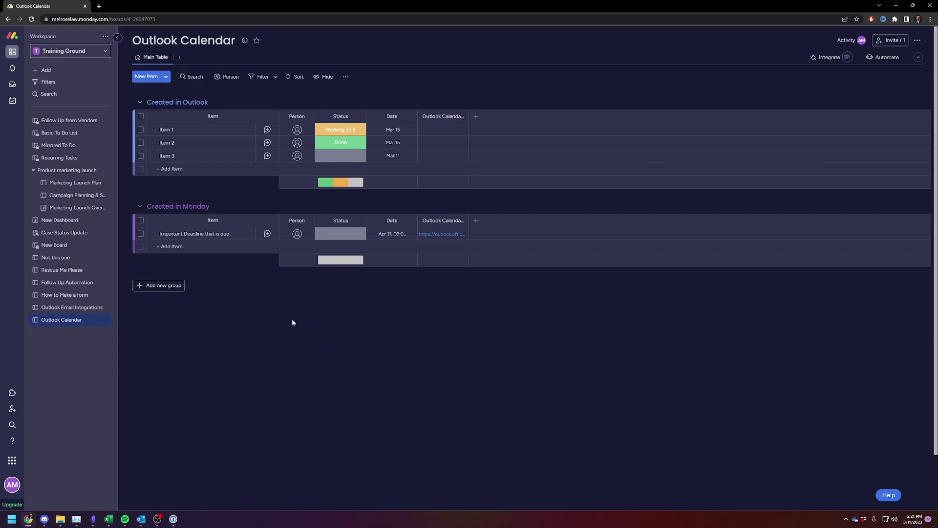
Step: Delete the three items in the Created in Outlook group
click(141, 117)
click(582, 325)
key(Escape)
click(582, 327)
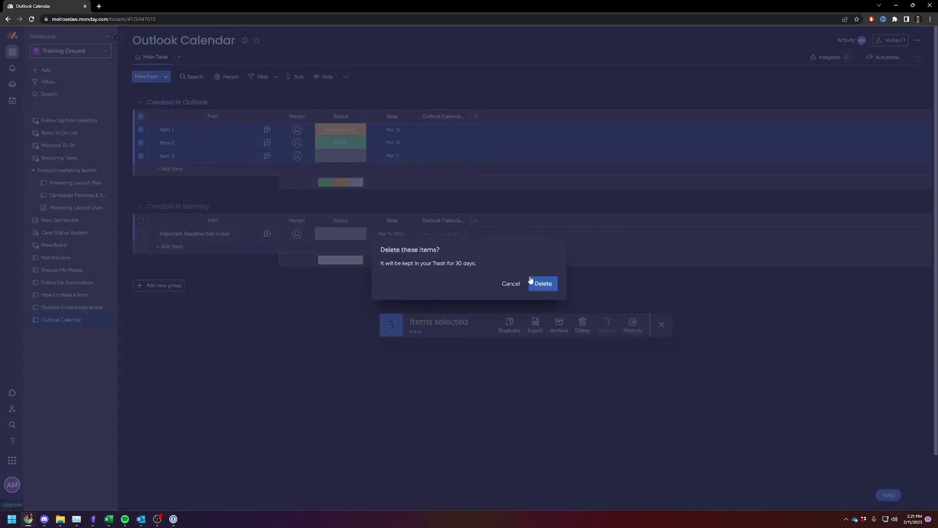
click(543, 283)
Step: Find the Outlook Calendar integration and add its event-to-item recipe to the board
click(831, 57)
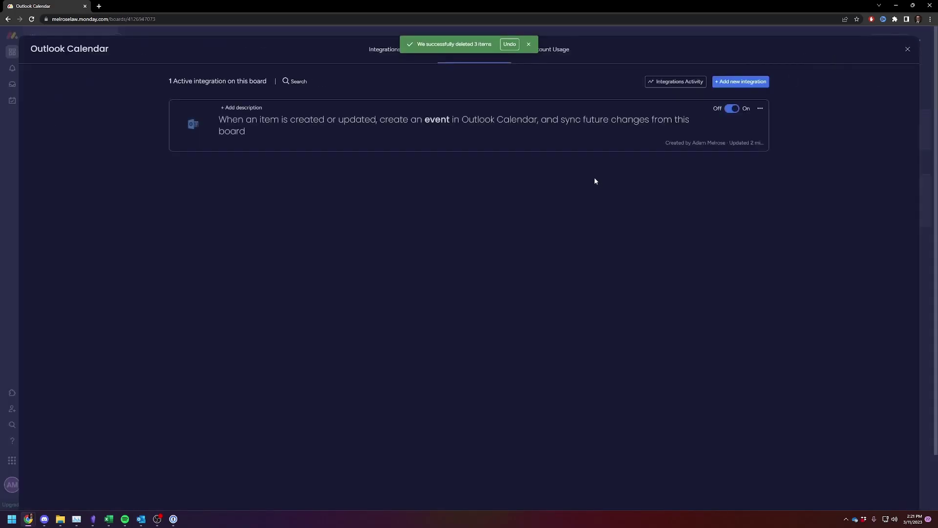
click(371, 51)
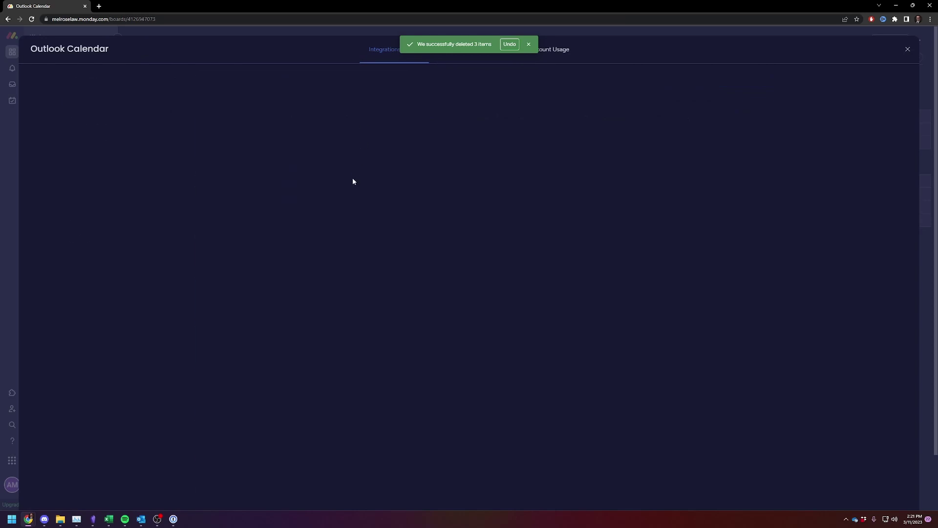
text(outlook)
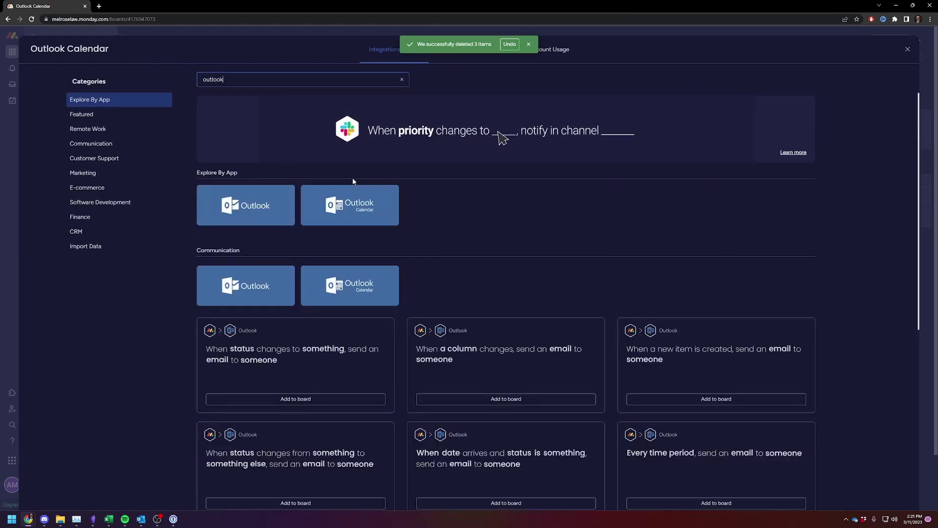
click(353, 198)
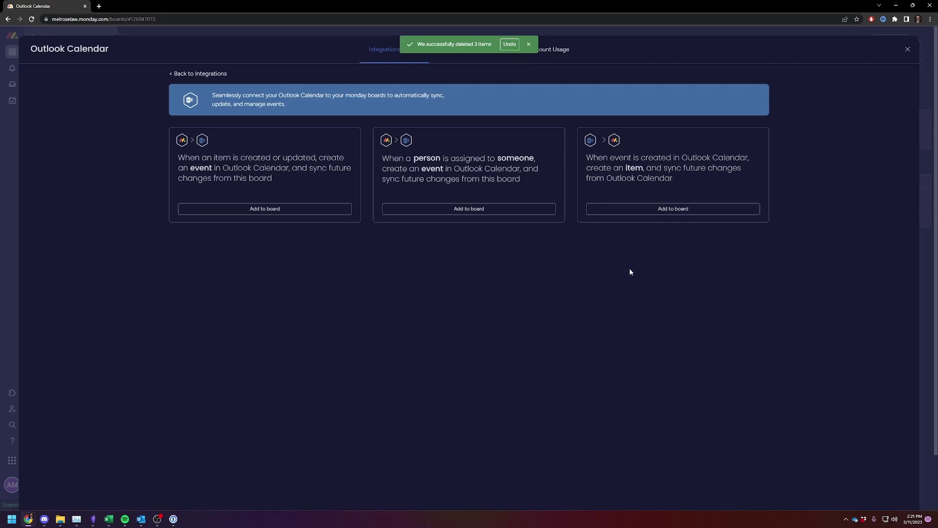
click(659, 209)
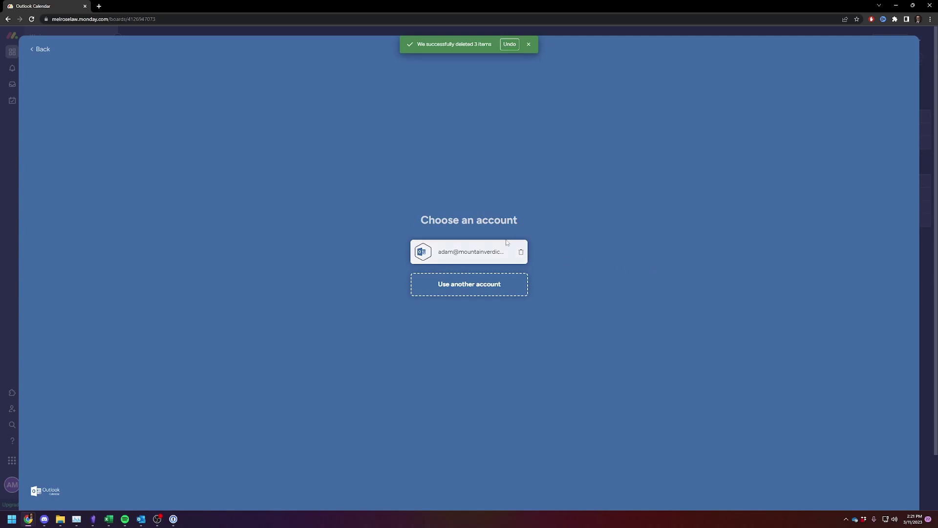
Step: Connect the Outlook account and map item Name to Subject and Date to Start time
click(459, 257)
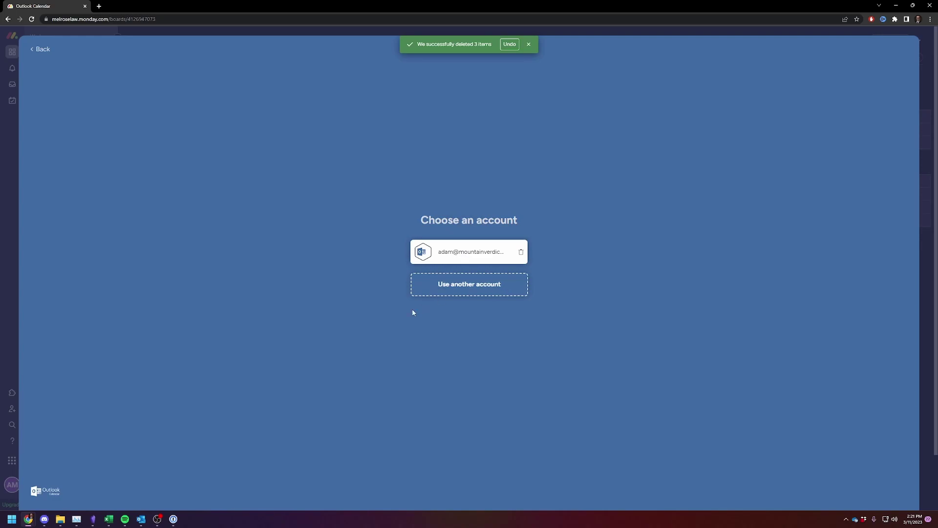
click(480, 259)
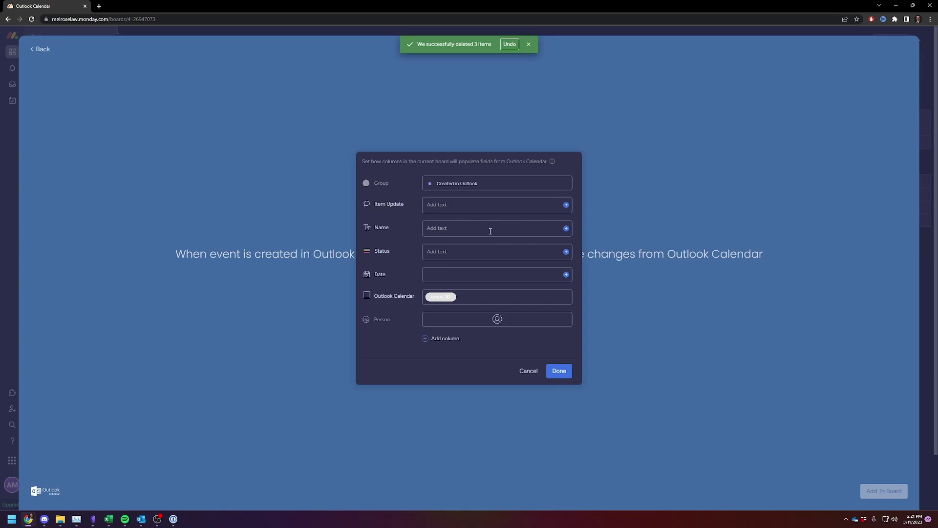
click(566, 228)
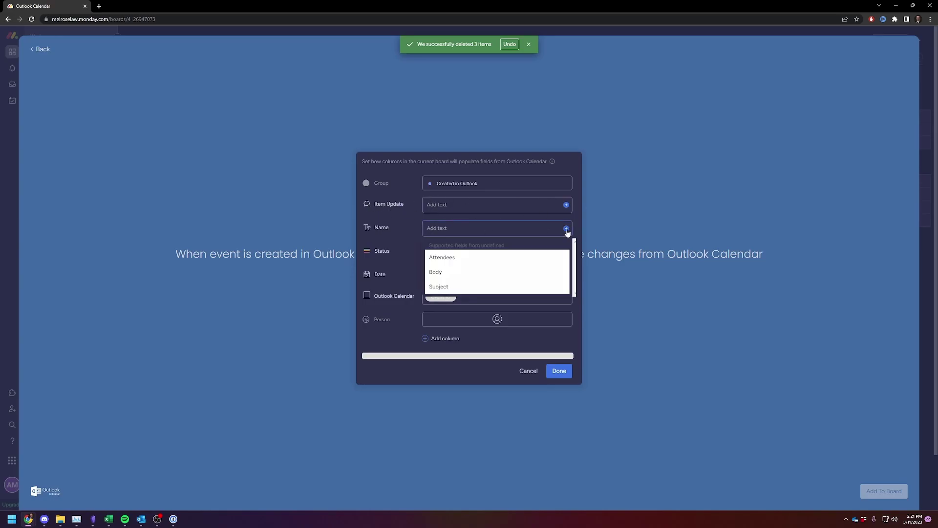
click(442, 288)
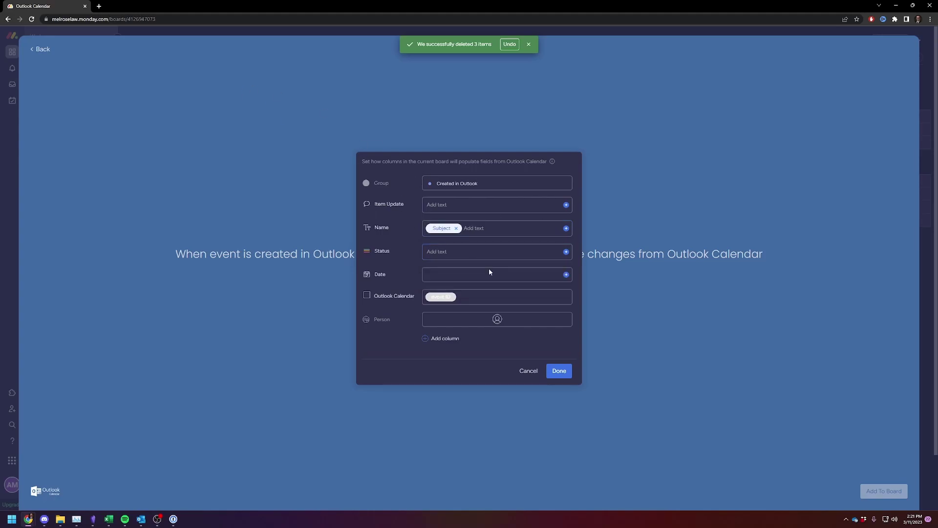
click(566, 275)
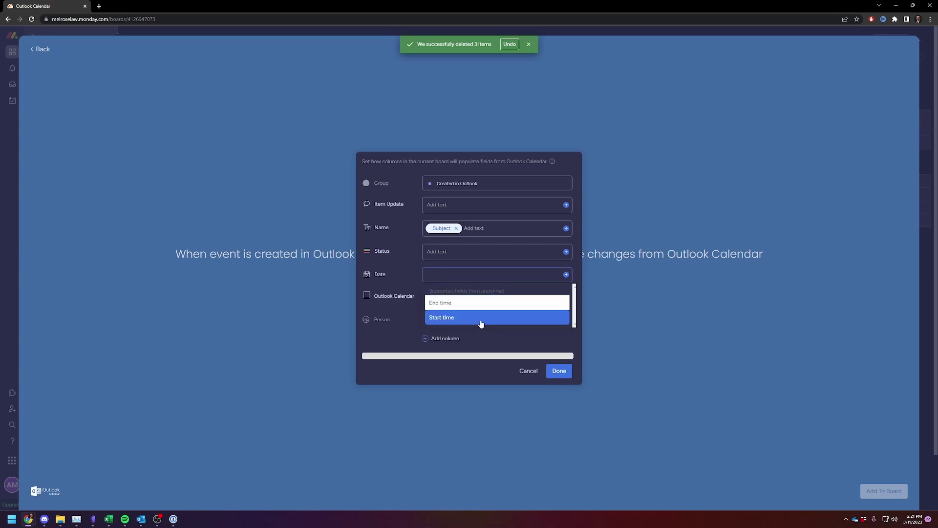
click(457, 318)
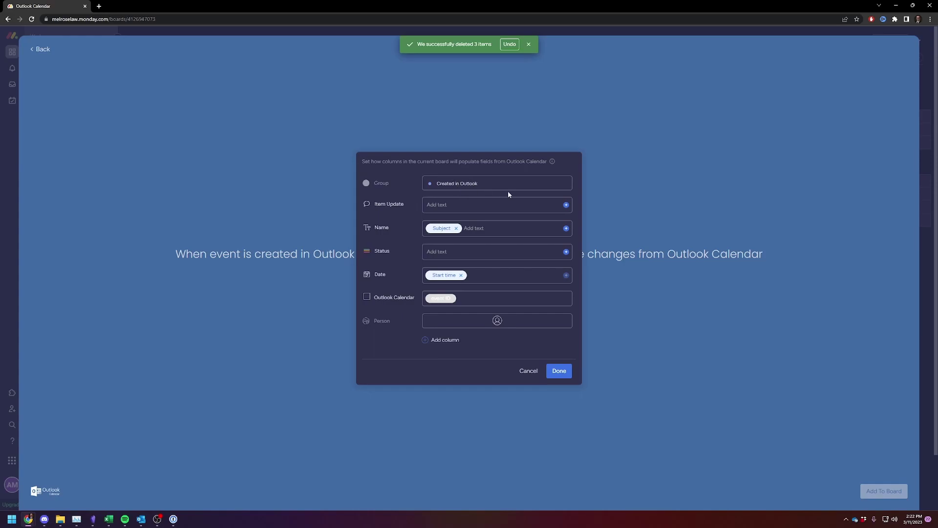
Step: Keep Created in Outlook as the target group, add the integration, and close the integrations view
click(469, 182)
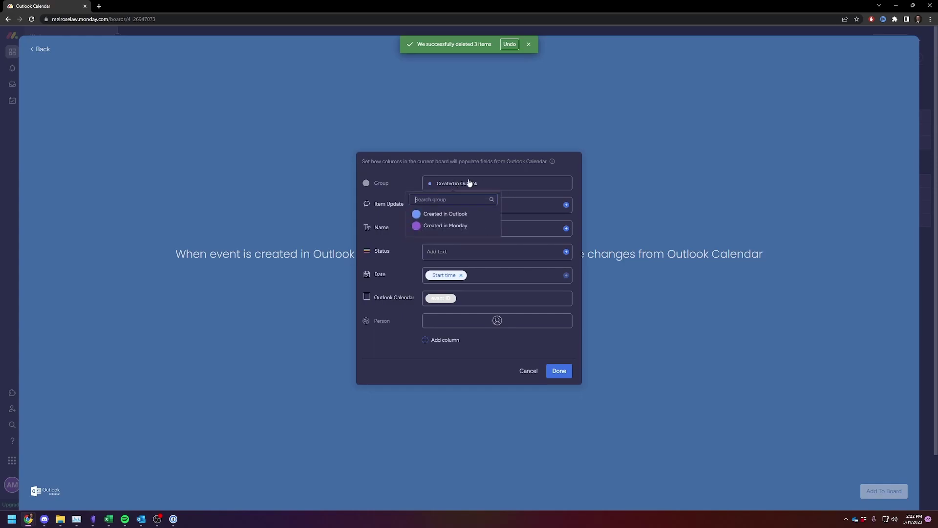
click(450, 215)
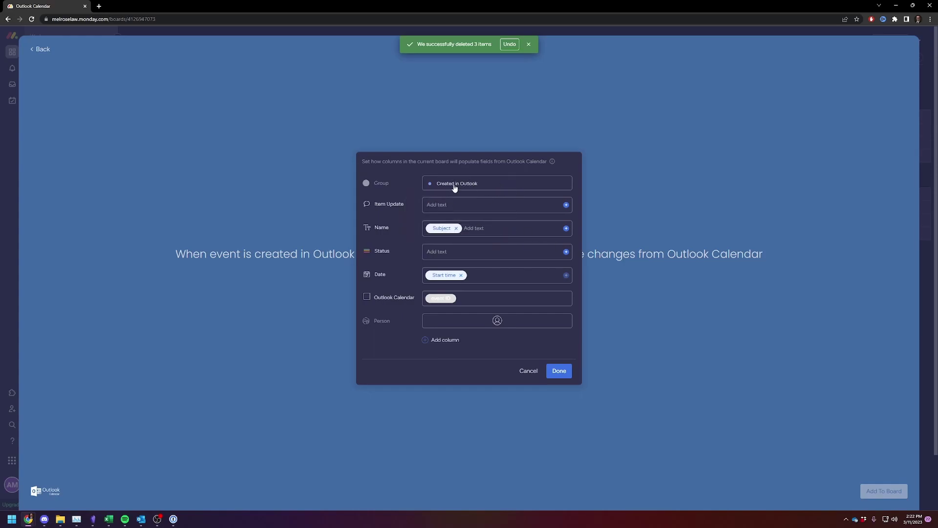
click(455, 187)
click(440, 212)
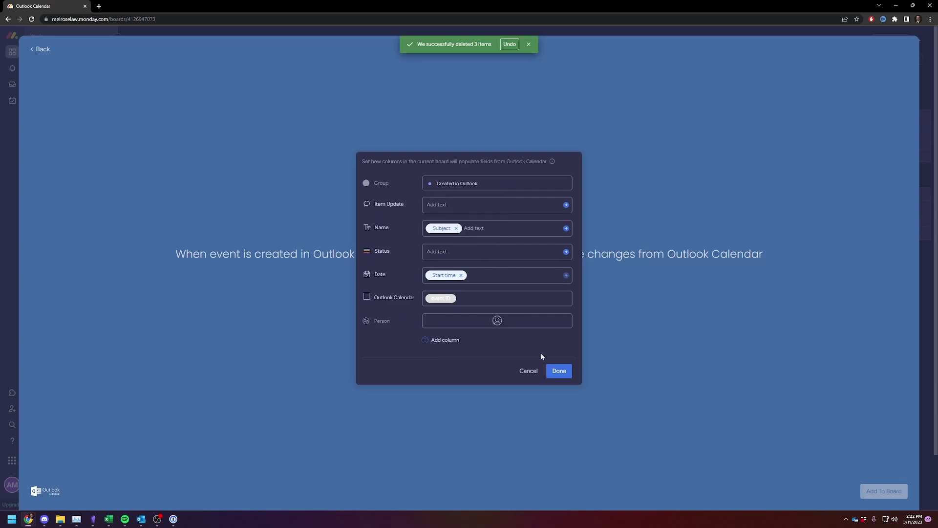
click(559, 372)
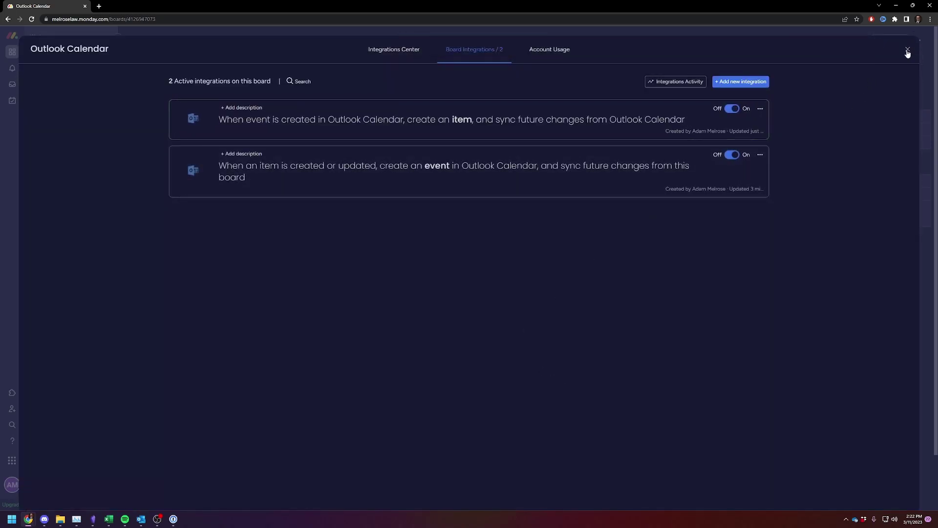
click(908, 51)
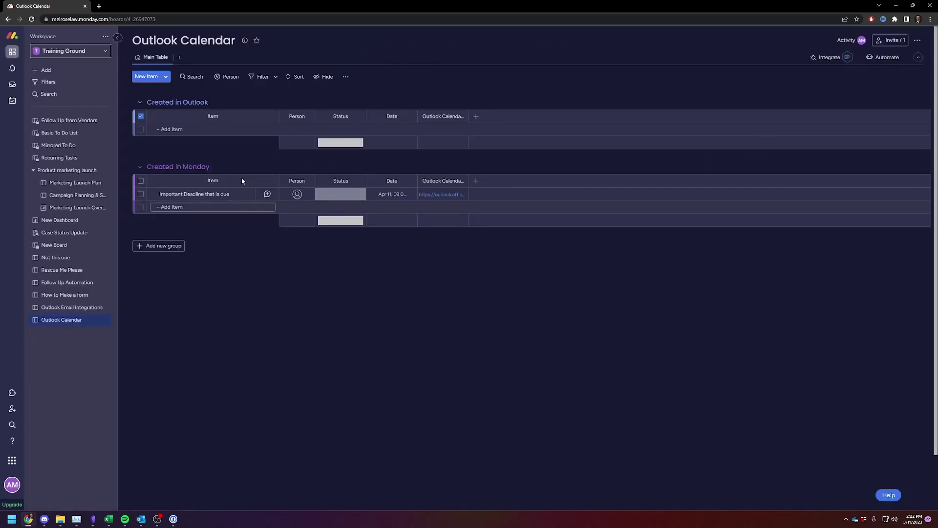
Step: In Outlook, create a Wednesday appointment titled 'Another Deadline Created in Outlook'
click(141, 519)
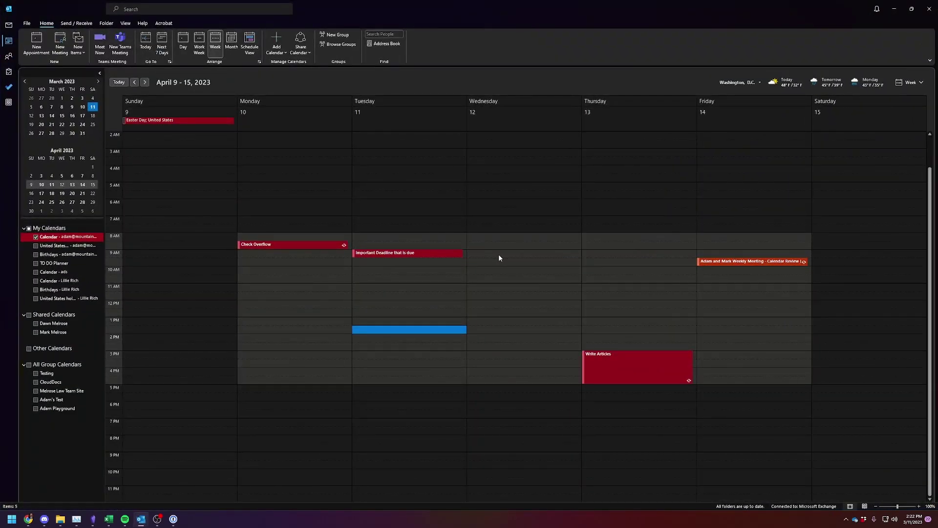
click(500, 253)
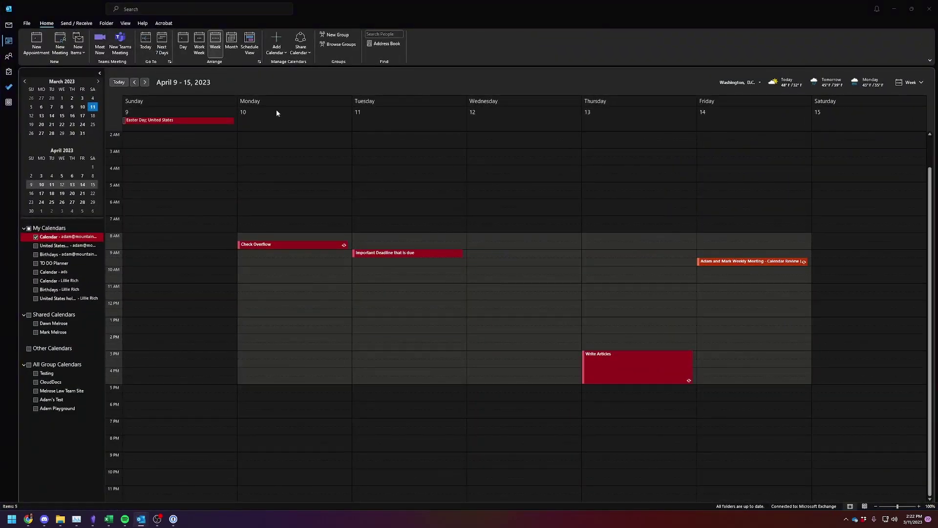
key(ctrl+n)
drag(738, 159, 570, 122)
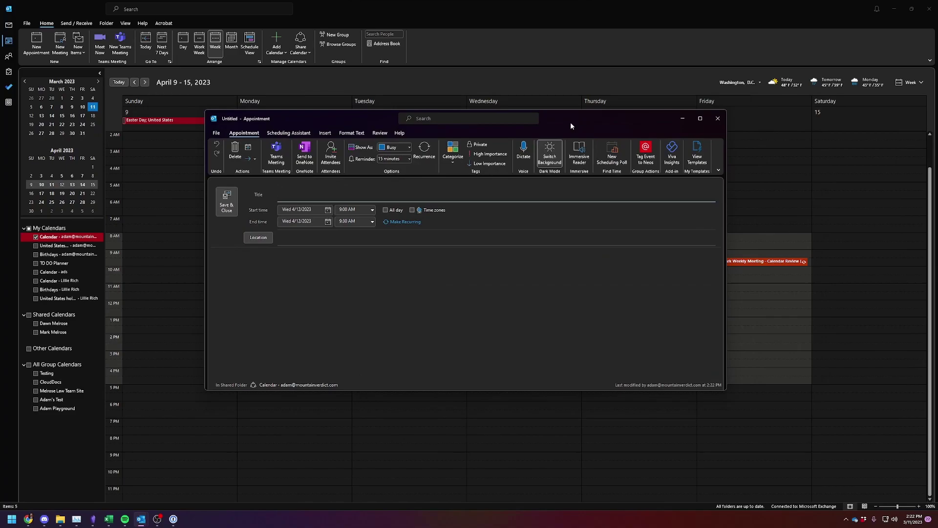
text(Another Deadline)
text(, 12)
key(BackSpace)
key(BackSpace)
key(BackSpace)
text(Created in Outlook)
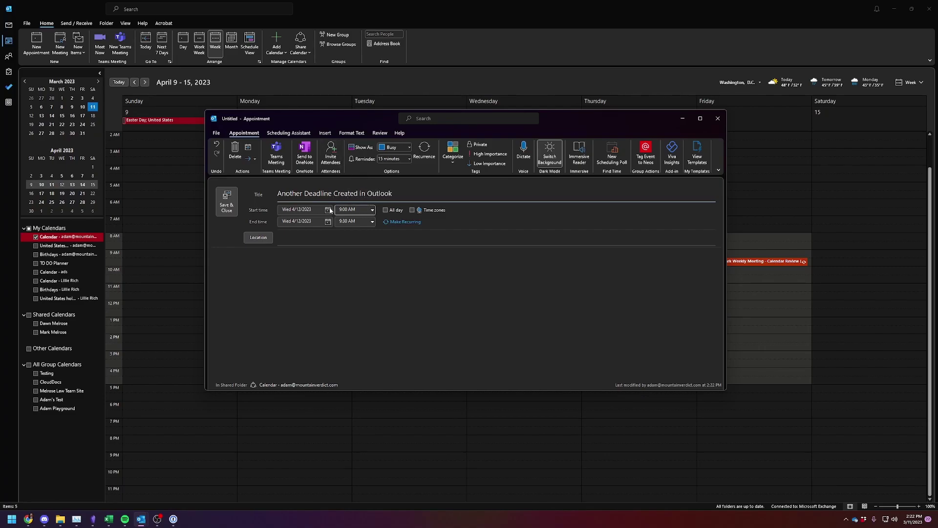
Step: Set the appointment's start time to 10:00 AM and save it
click(372, 210)
click(355, 234)
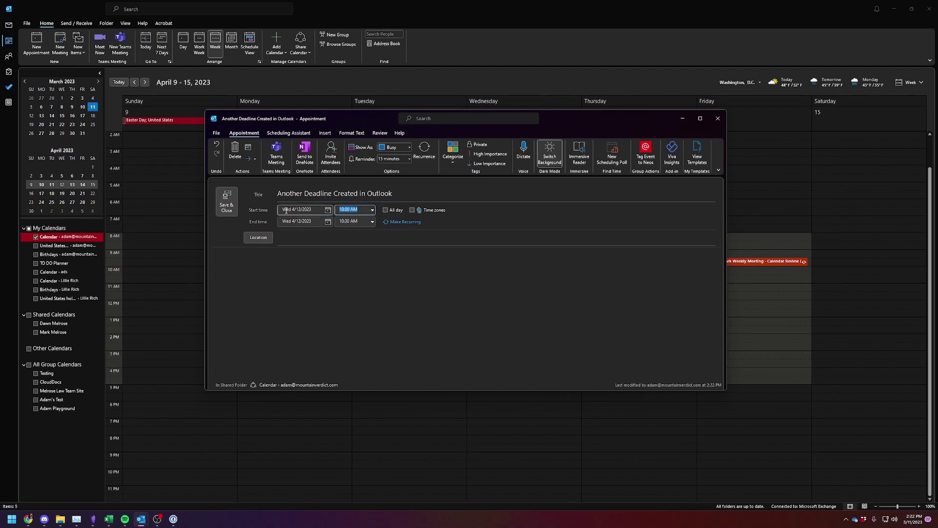
click(227, 201)
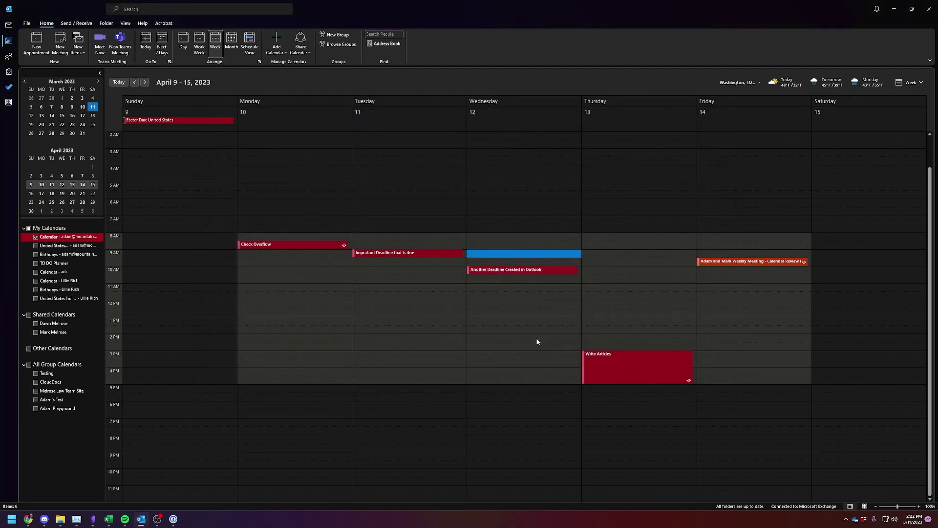
Step: Return to the monday.com board and view its two active integrations
click(29, 519)
click(136, 480)
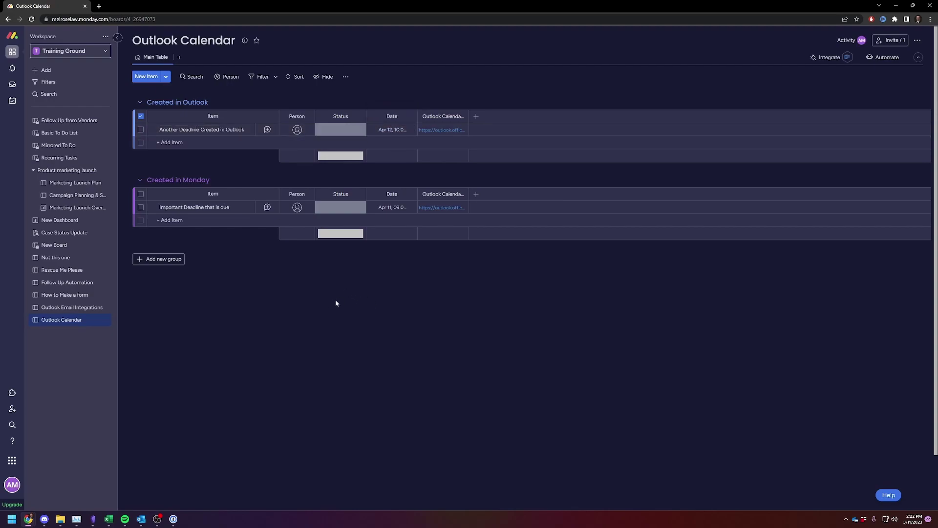
click(828, 57)
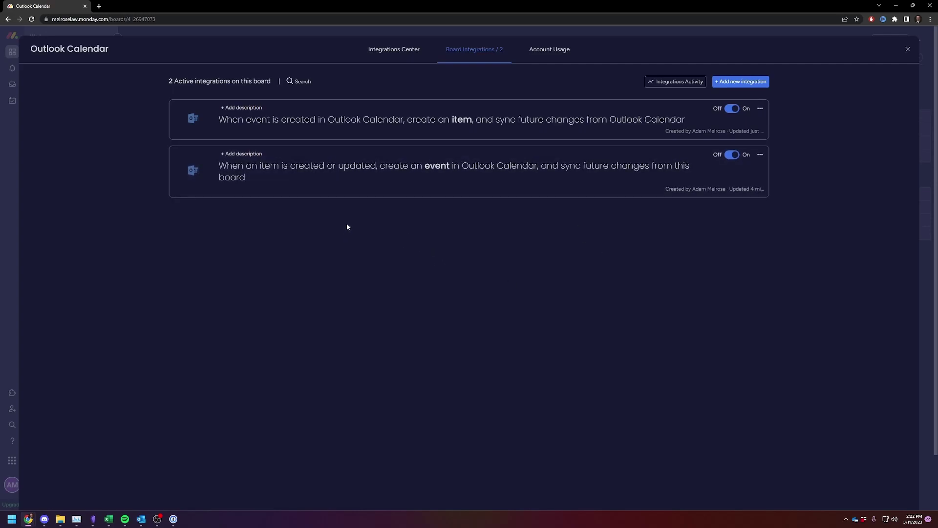
Step: Close the Board Integrations list to see both synced items on the board
click(906, 51)
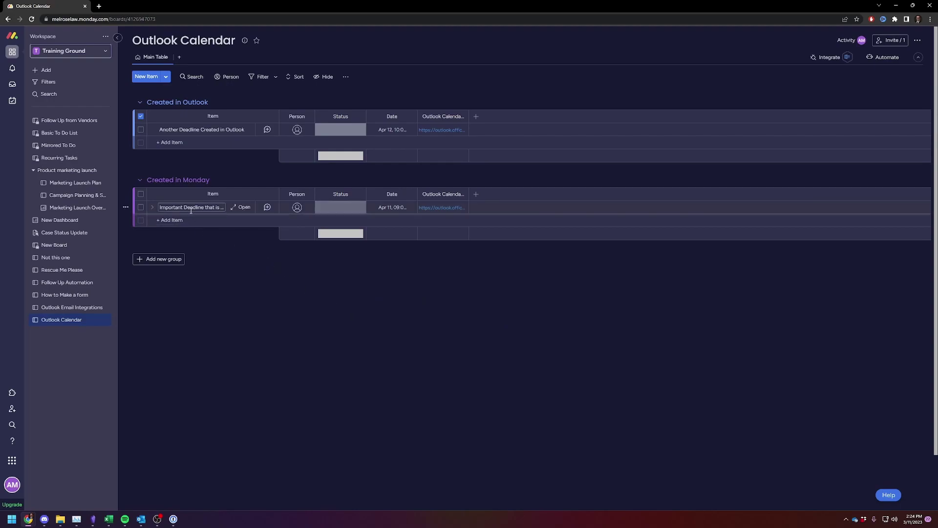
click(267, 208)
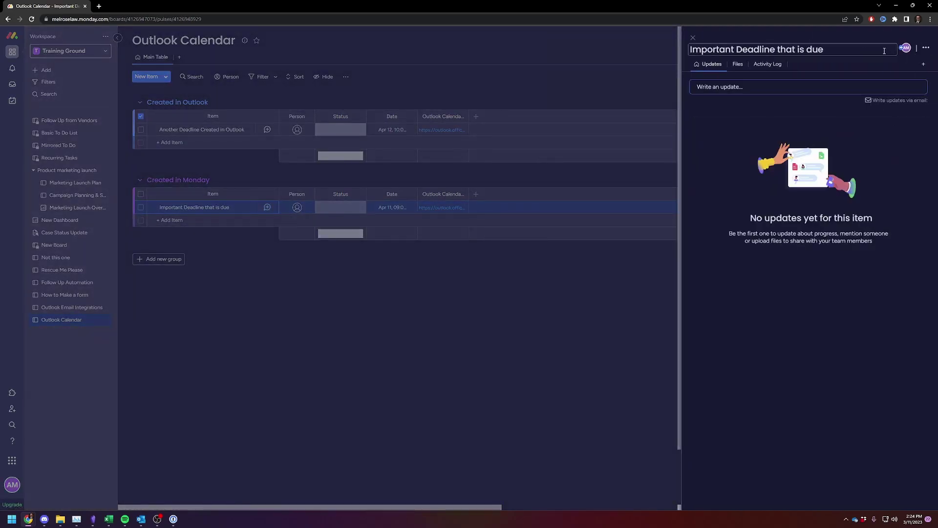
click(736, 64)
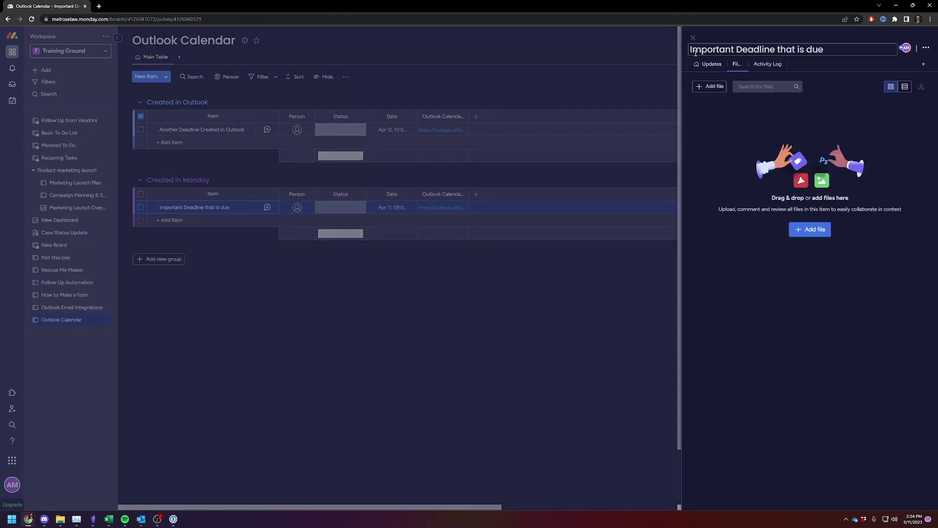
click(710, 64)
click(693, 39)
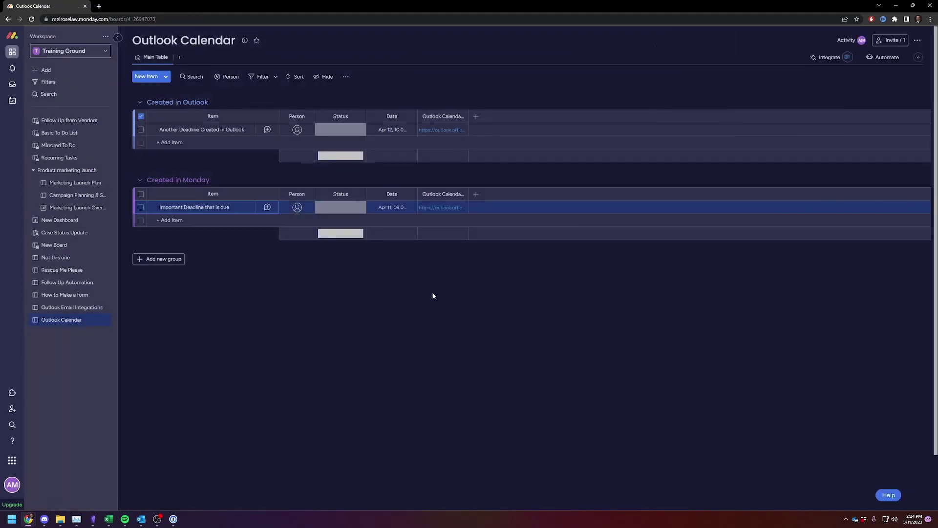